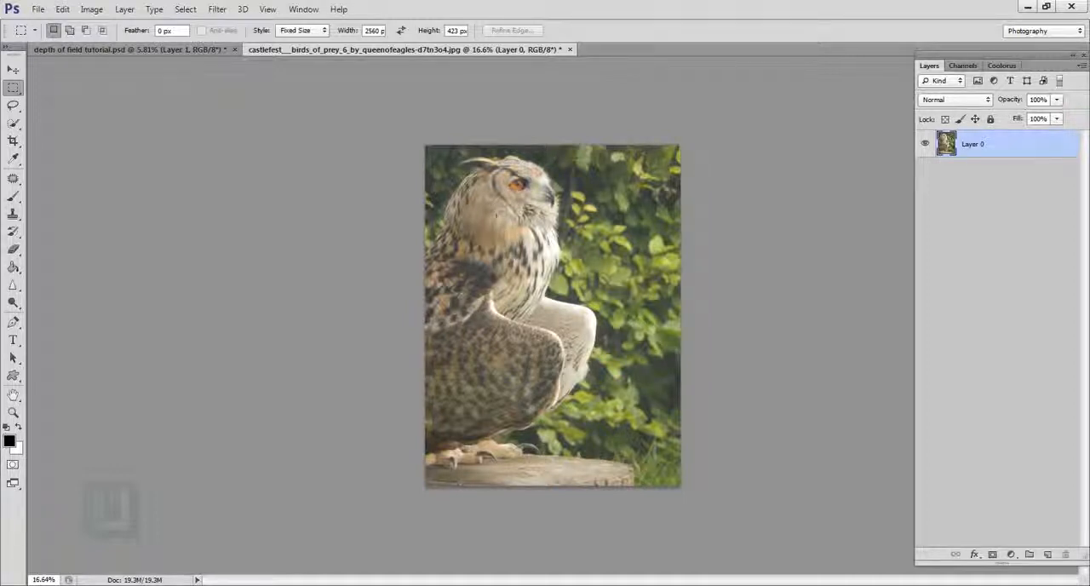
Step: Select the owl and the wooden stump with the Quick Selection tool, leaving the leafy background unselected
{"action": "left_click", "coordinate": [13, 123]}
{"action": "left_click", "coordinate": [45, 124]}
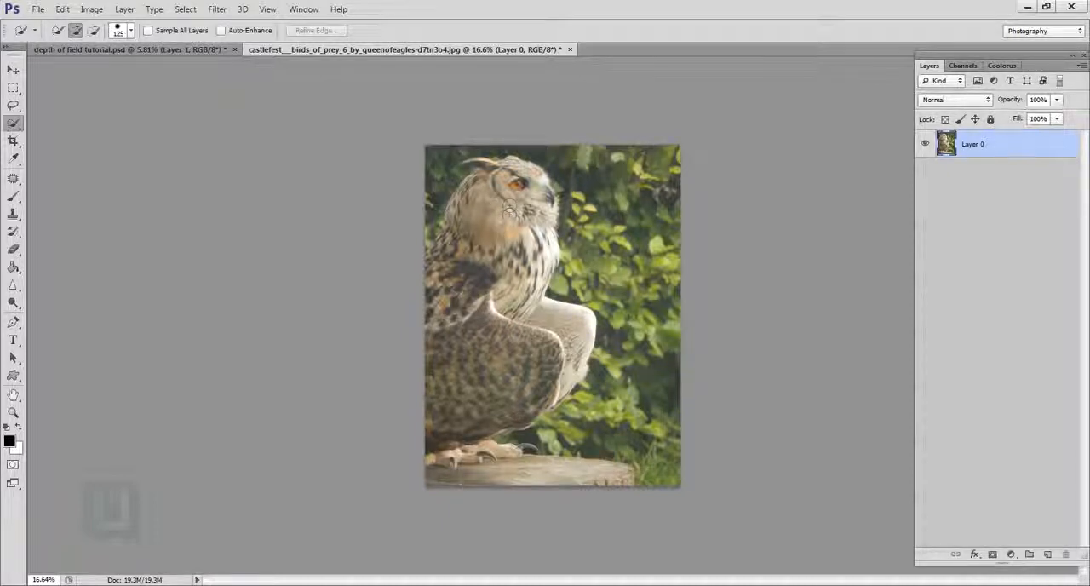
{"action": "mouse_move", "coordinate": [511, 228]}
{"action": "left_mouse_down"}
{"action": "mouse_move", "coordinate": [503, 308]}
{"action": "mouse_move", "coordinate": [468, 336]}
{"action": "mouse_move", "coordinate": [549, 330]}
{"action": "mouse_move", "coordinate": [510, 375]}
{"action": "left_mouse_up"}
{"action": "mouse_move", "coordinate": [522, 203]}
{"action": "left_mouse_down"}
{"action": "mouse_move", "coordinate": [517, 216]}
{"action": "mouse_move", "coordinate": [712, 501]}
{"action": "left_mouse_up"}
Step: Try to extend the selection over the owl's ear tuft with the Quick Selection tool
{"action": "scroll", "coordinate": [528, 218], "scroll_direction": "up", "scroll_amount": 10}
{"action": "left_click_drag", "start_coordinate": [565, 298], "coordinate": [593, 347]}
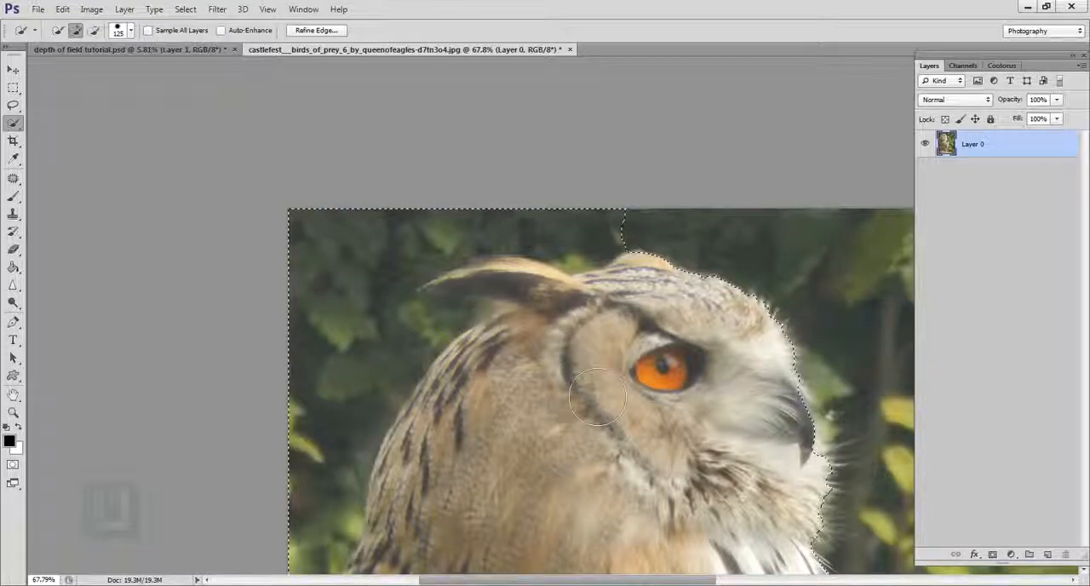
{"action": "key", "text": "ctrl+z"}
{"action": "scroll", "coordinate": [598, 390], "scroll_direction": "down", "scroll_amount": 10}
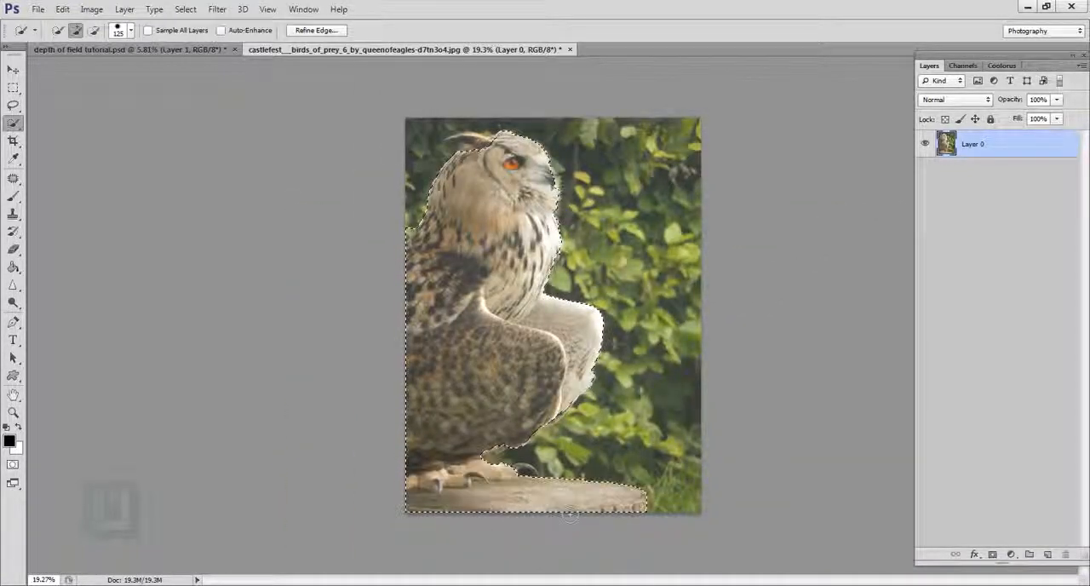
Step: Add the curved front talon above the stump to the selection with the Lasso tool in Add to selection mode
{"action": "left_click_drag", "start_coordinate": [426, 498], "coordinate": [630, 503]}
{"action": "scroll", "coordinate": [416, 419], "scroll_direction": "up", "scroll_amount": 10}
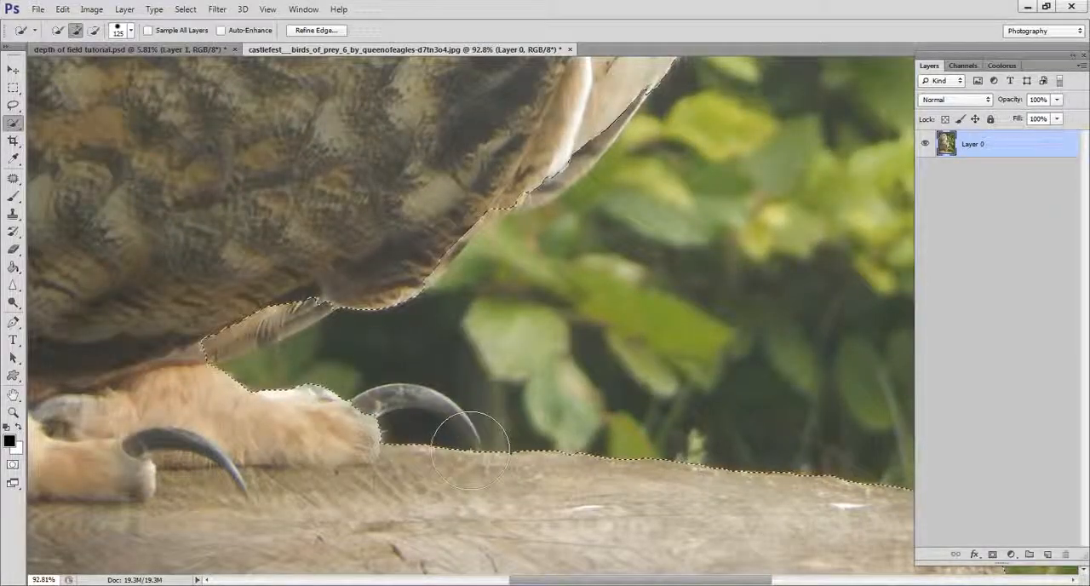
{"action": "scroll", "coordinate": [430, 432], "scroll_direction": "down", "scroll_amount": 1}
{"action": "left_click_drag", "start_coordinate": [319, 358], "coordinate": [483, 405]}
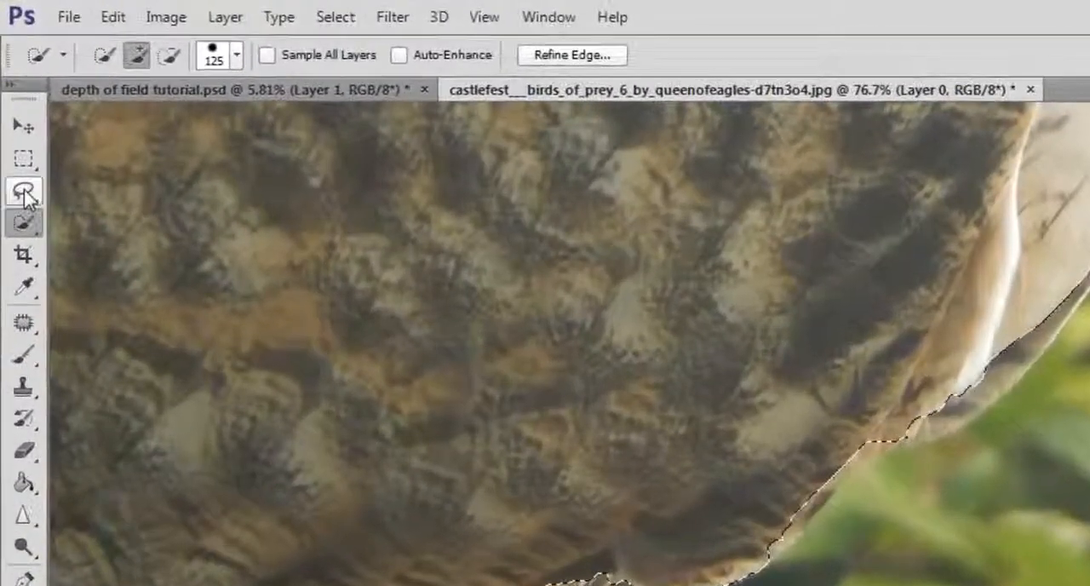
{"action": "left_click", "coordinate": [13, 105]}
{"action": "left_click", "coordinate": [117, 194]}
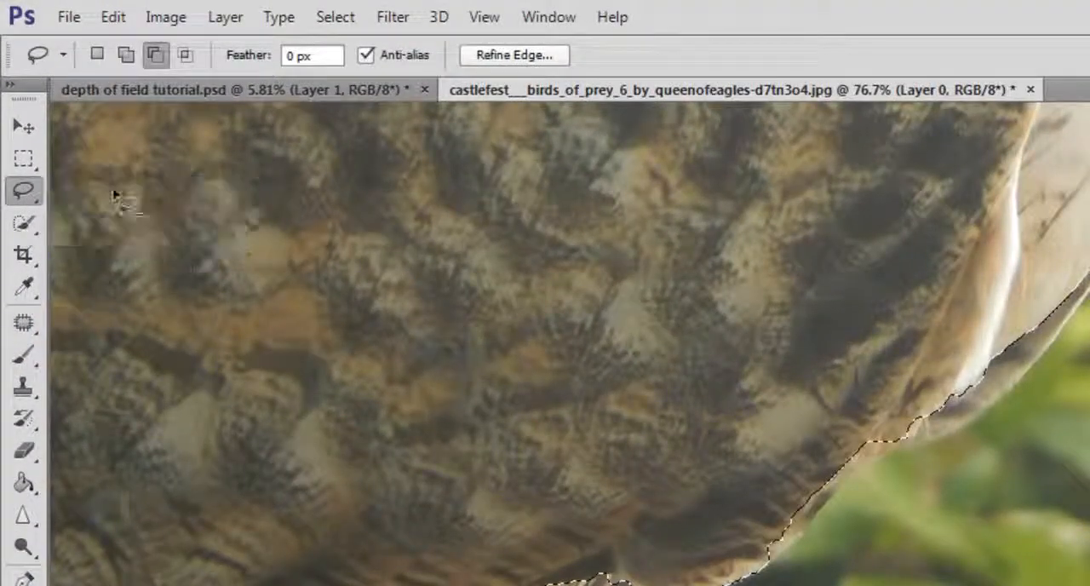
{"action": "left_click", "coordinate": [124, 58]}
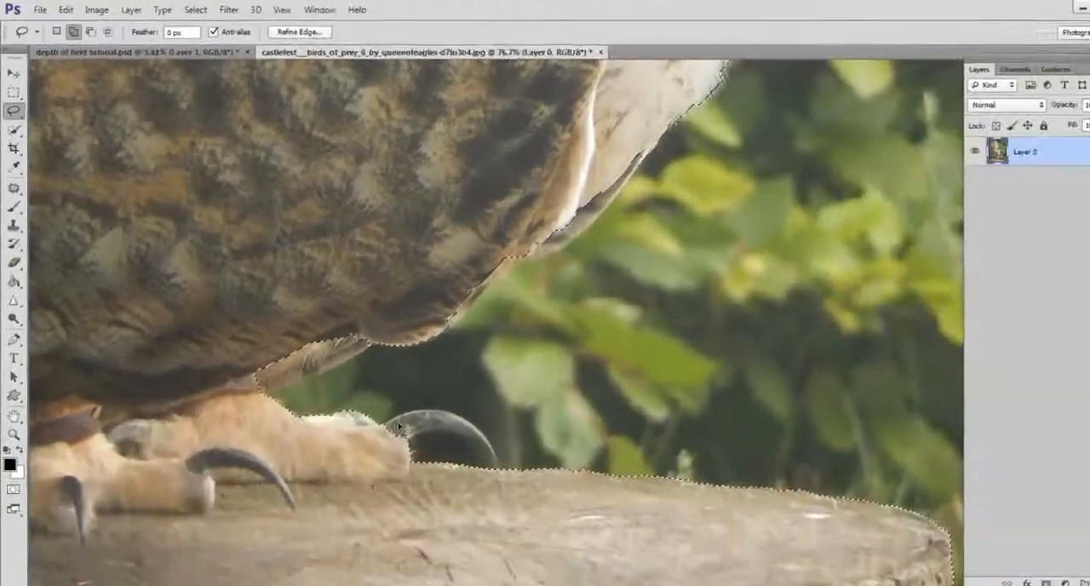
{"action": "scroll", "coordinate": [399, 425], "scroll_direction": "up", "scroll_amount": 3}
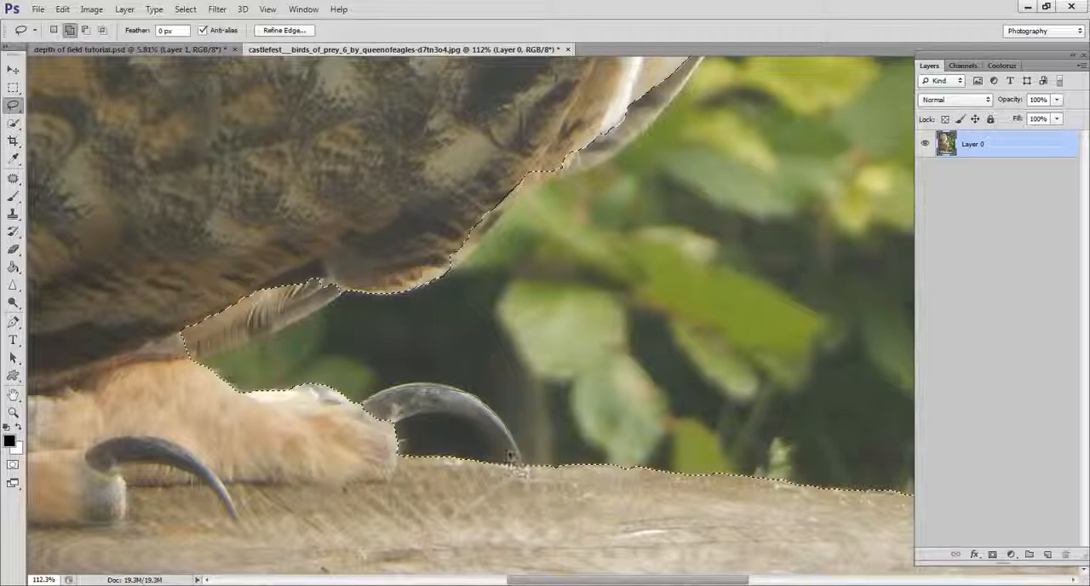
{"action": "mouse_move", "coordinate": [472, 427]}
{"action": "left_mouse_down"}
{"action": "mouse_move", "coordinate": [397, 424]}
{"action": "mouse_move", "coordinate": [403, 411]}
{"action": "left_mouse_up"}
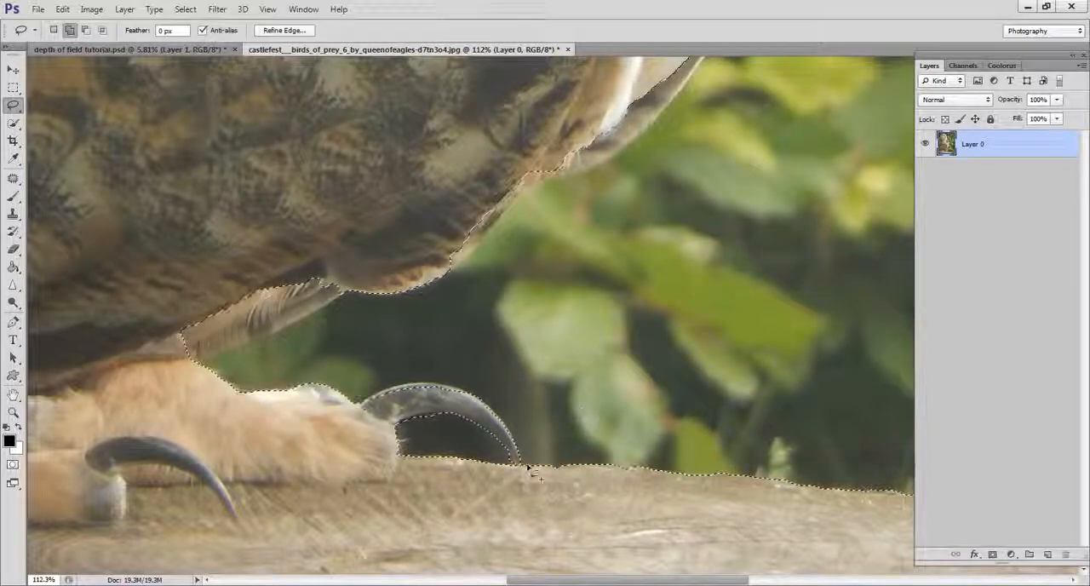
Step: Add the unselected feather beneath the owl's wing to the selection with the Magnetic Lasso tool
{"action": "left_click", "coordinate": [12, 106]}
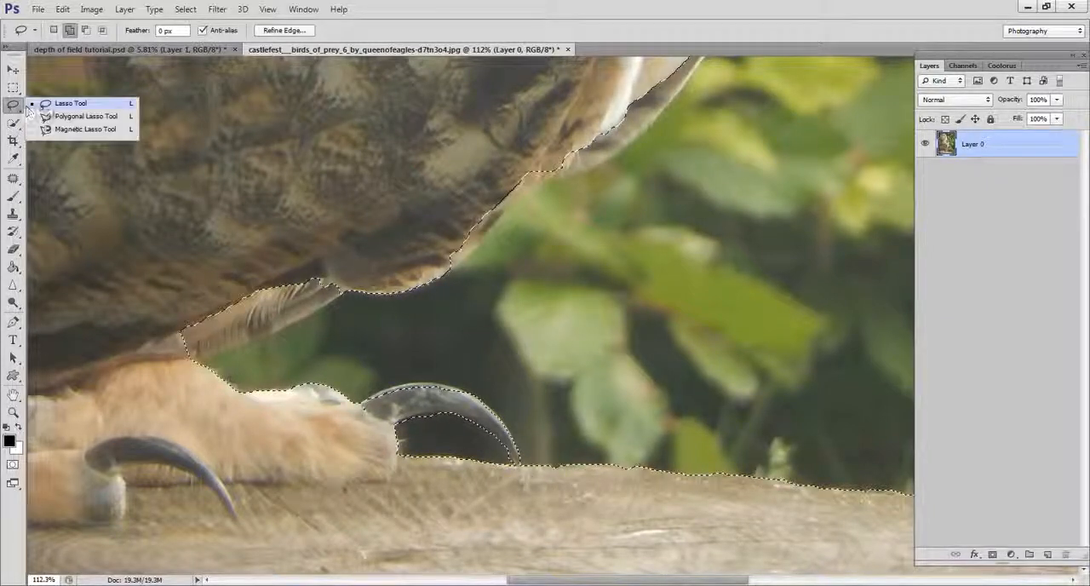
{"action": "left_click", "coordinate": [81, 129]}
{"action": "scroll", "coordinate": [473, 468], "scroll_direction": "down", "scroll_amount": 10}
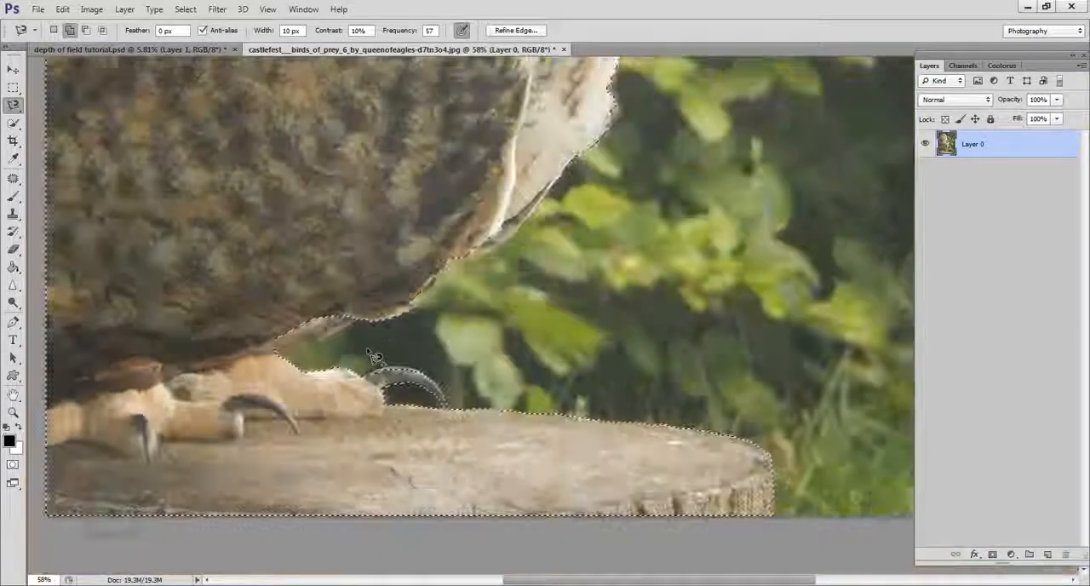
{"action": "scroll", "coordinate": [472, 468], "scroll_direction": "up", "scroll_amount": 10}
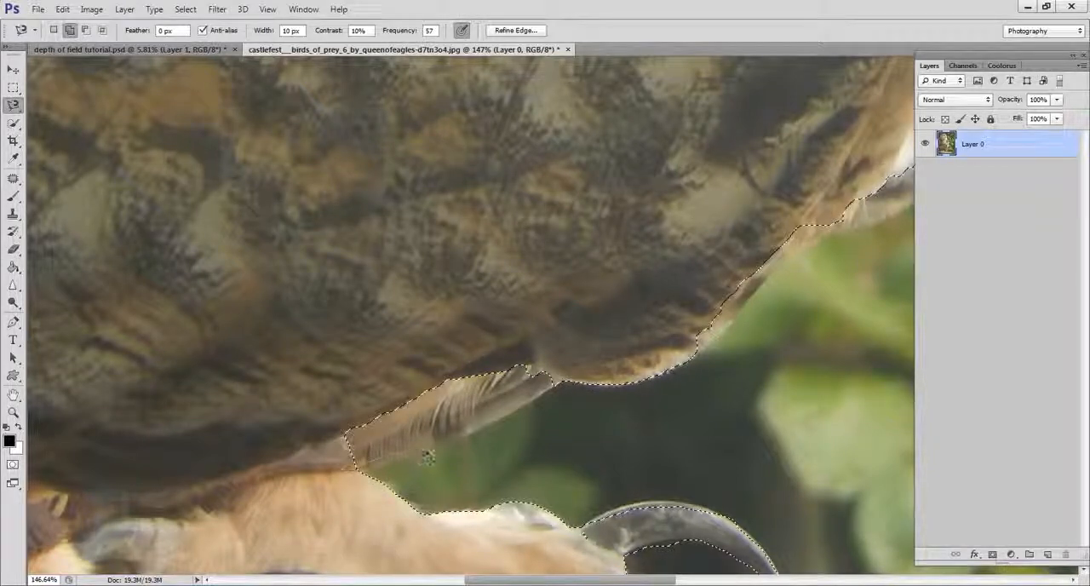
{"action": "mouse_move", "coordinate": [562, 379]}
{"action": "left_mouse_down"}
{"action": "mouse_move", "coordinate": [477, 317]}
{"action": "mouse_move", "coordinate": [332, 383]}
{"action": "mouse_move", "coordinate": [332, 492]}
{"action": "mouse_move", "coordinate": [399, 479]}
{"action": "mouse_move", "coordinate": [448, 448]}
{"action": "left_mouse_up"}
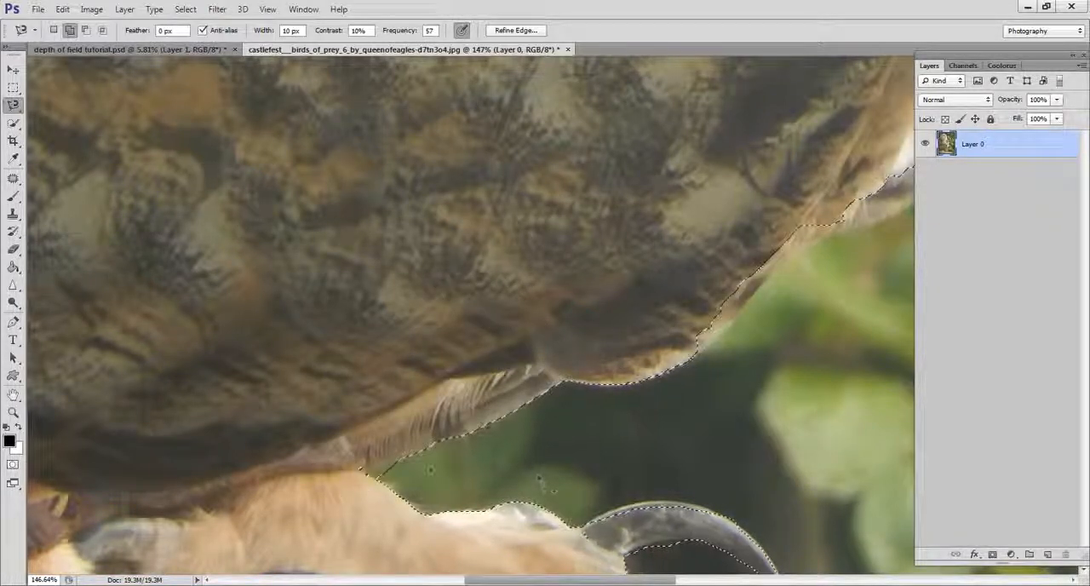
Step: Subtract the sliver of background between the lower feather and the leg from the selection with the Magnetic Lasso tool
{"action": "left_click", "coordinate": [87, 30]}
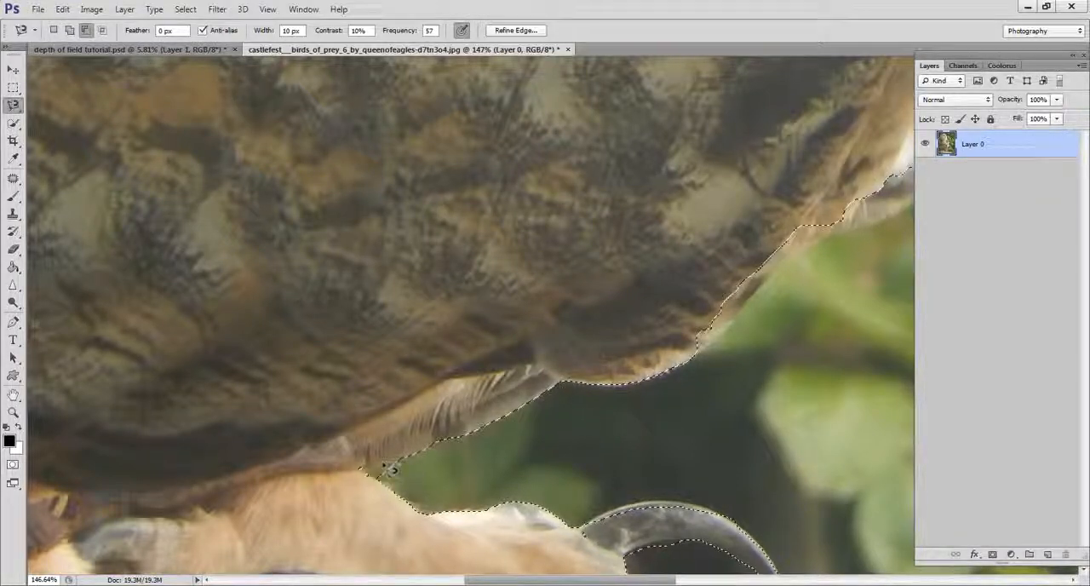
{"action": "left_click", "coordinate": [362, 471]}
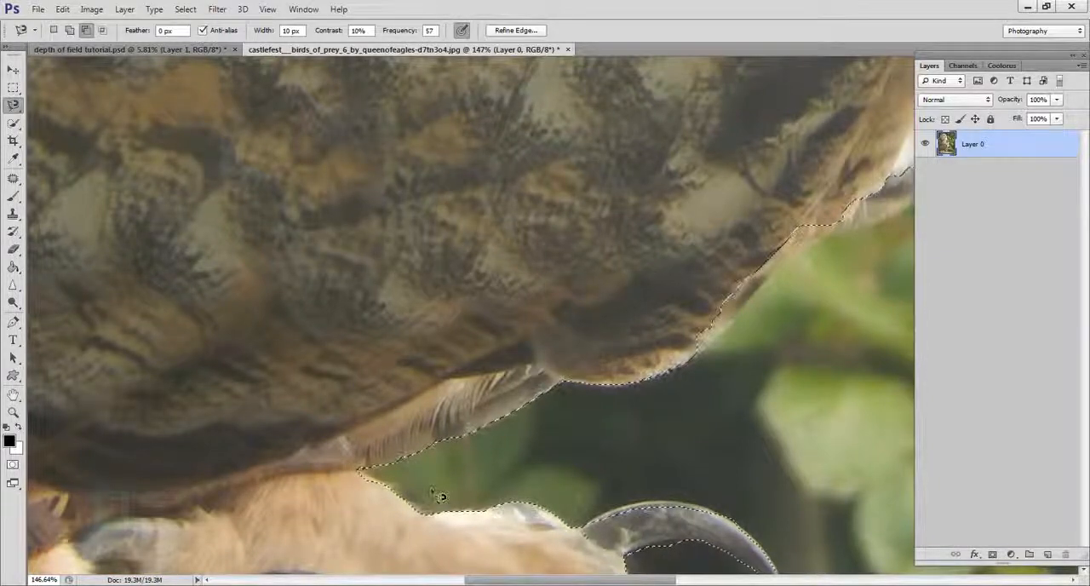
{"action": "scroll", "coordinate": [430, 489], "scroll_direction": "down", "scroll_amount": 3}
{"action": "scroll", "coordinate": [435, 488], "scroll_direction": "down", "scroll_amount": 5}
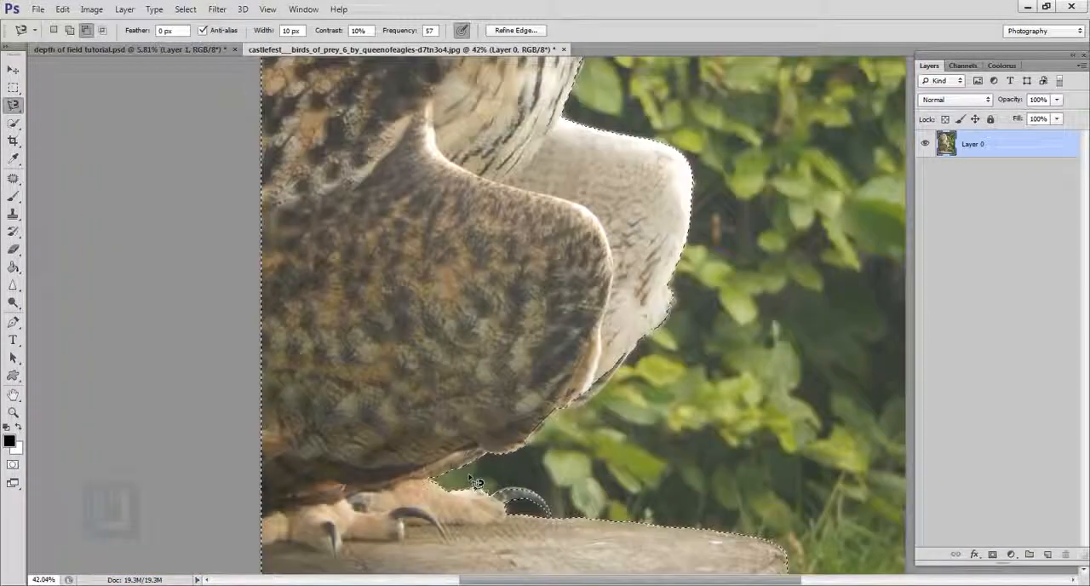
{"action": "scroll", "coordinate": [504, 107], "scroll_direction": "down", "scroll_amount": 1}
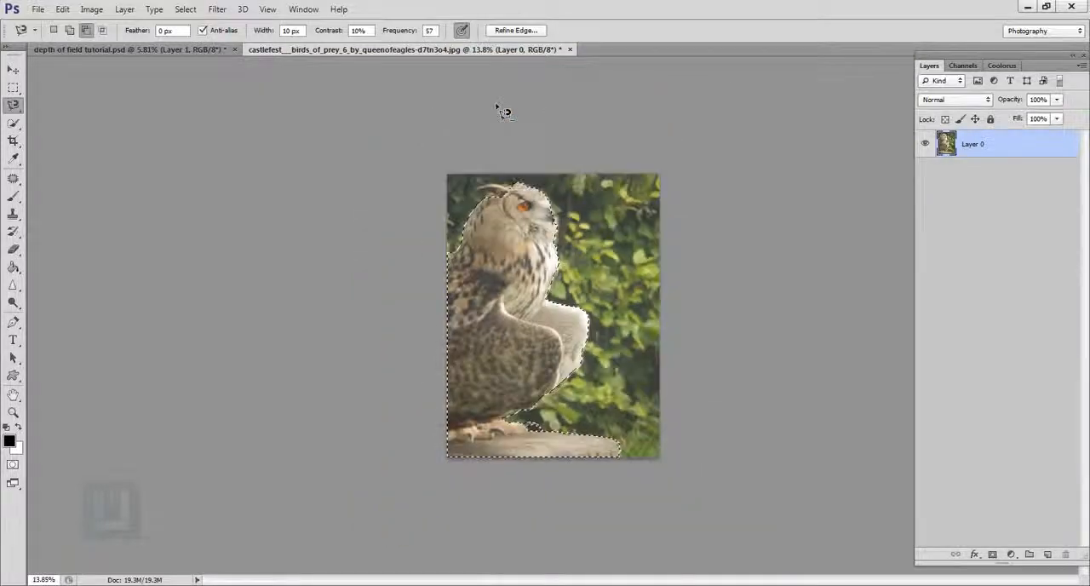
Step: Add the owl's whole ear tuft, including the thin strip along its upper edge, to the selection with the Magnetic Lasso tool in Add mode
{"action": "scroll", "coordinate": [430, 126], "scroll_direction": "up", "scroll_amount": 5}
{"action": "scroll", "coordinate": [430, 127], "scroll_direction": "up", "scroll_amount": 2}
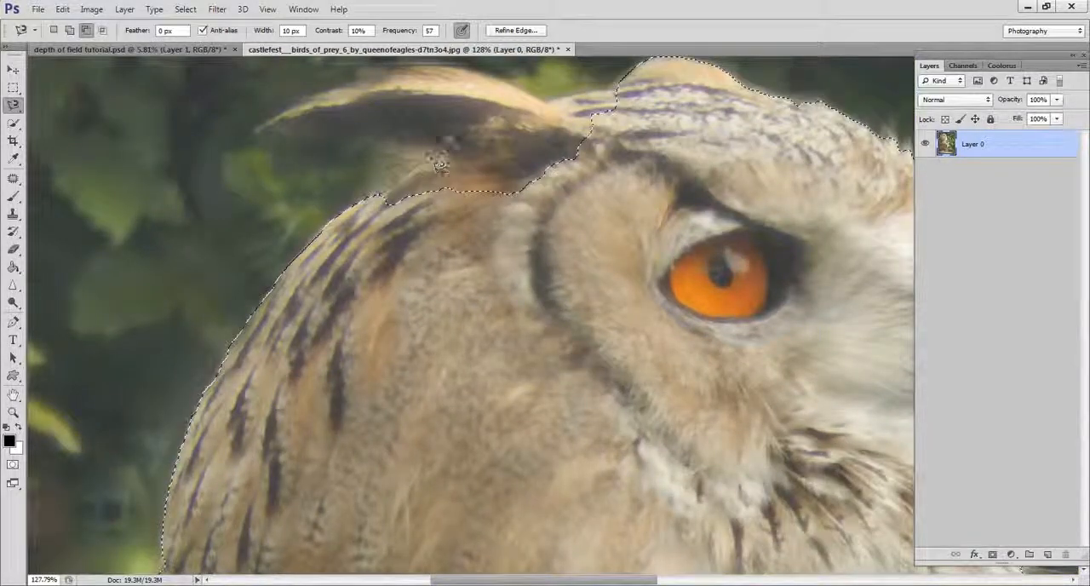
{"action": "left_click", "coordinate": [70, 30]}
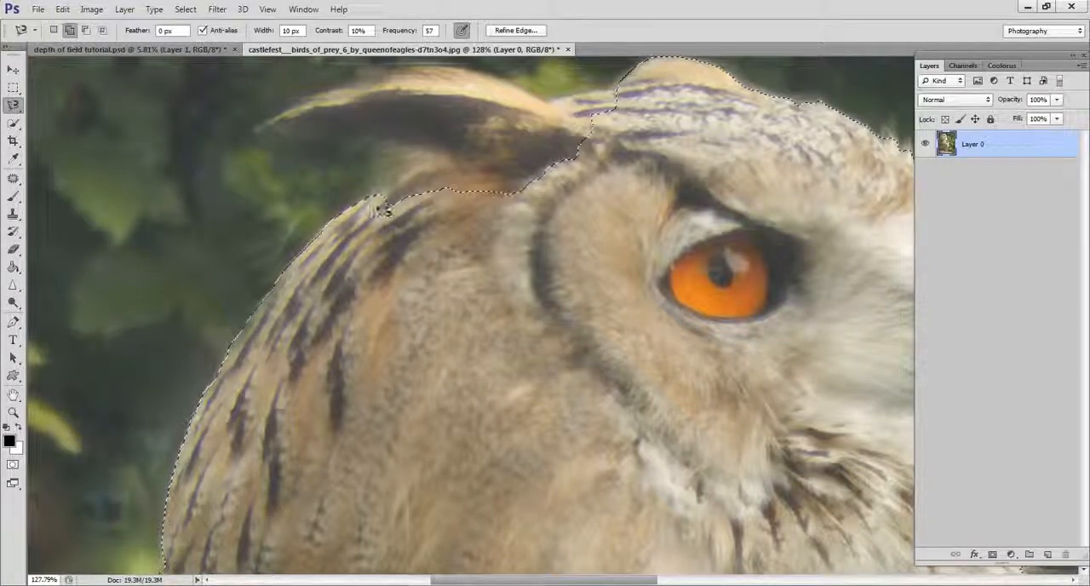
{"action": "left_click", "coordinate": [420, 170]}
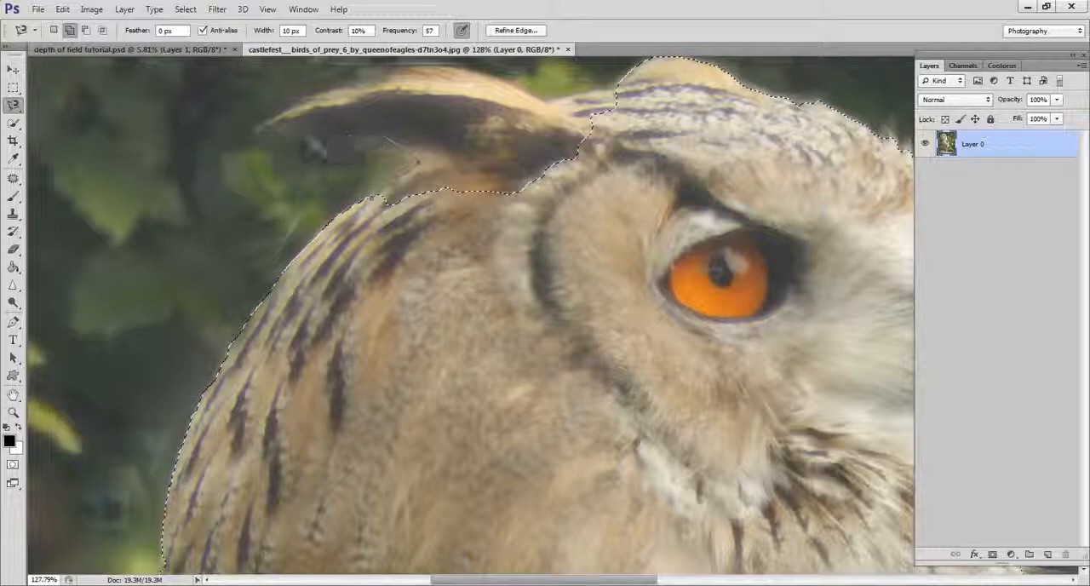
{"action": "left_click", "coordinate": [257, 135]}
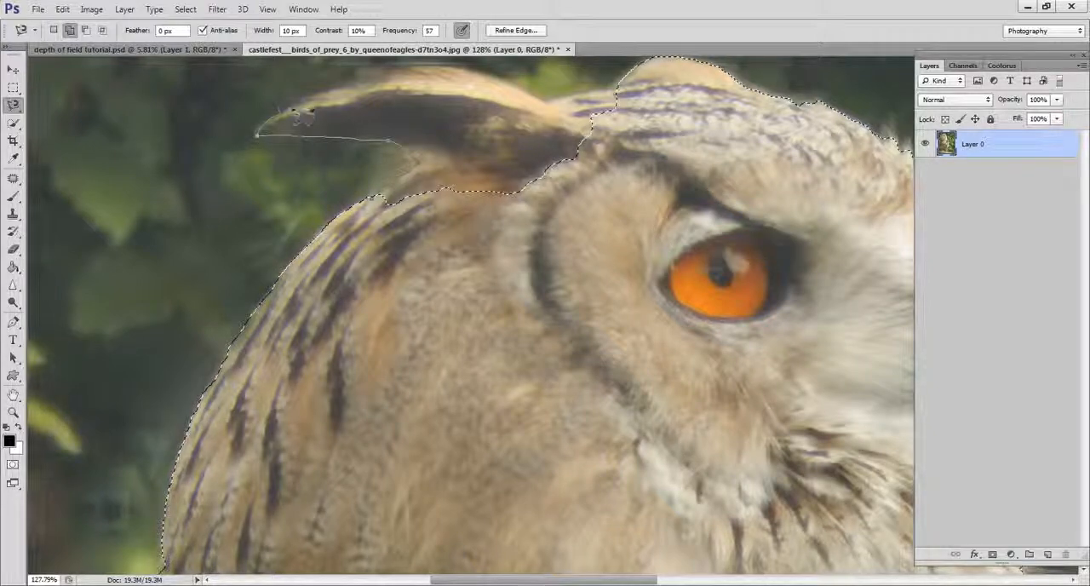
{"action": "left_click_drag", "start_coordinate": [431, 80], "coordinate": [381, 229]}
{"action": "left_click", "coordinate": [504, 226]}
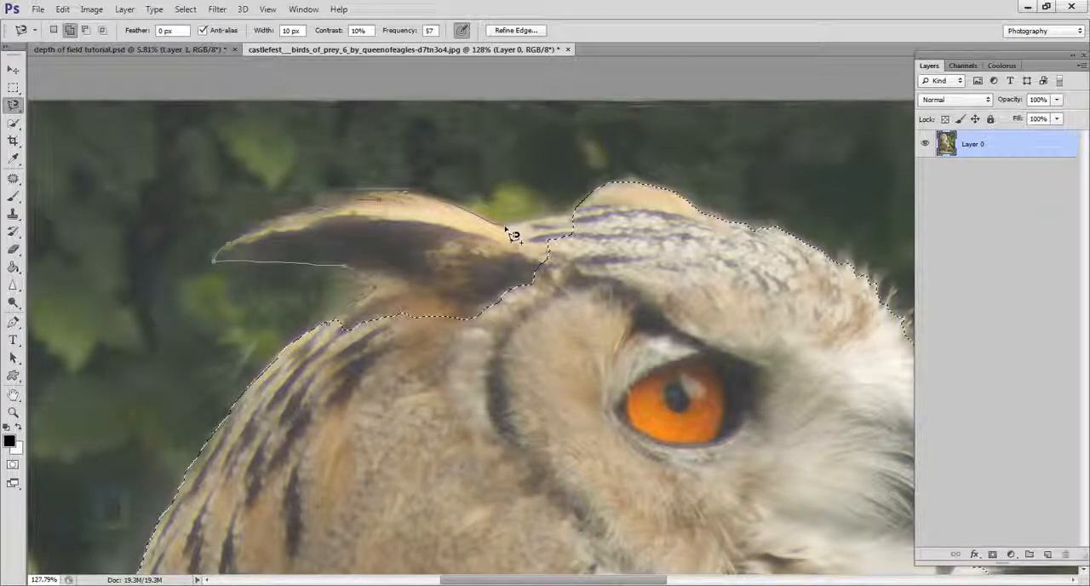
{"action": "left_click", "coordinate": [596, 211]}
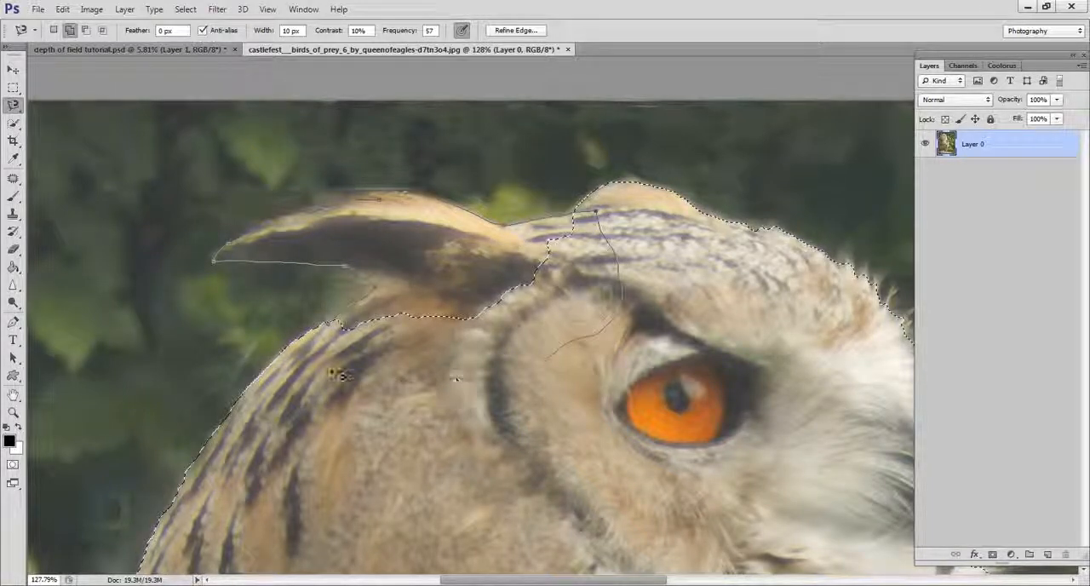
{"action": "double_click", "coordinate": [336, 328]}
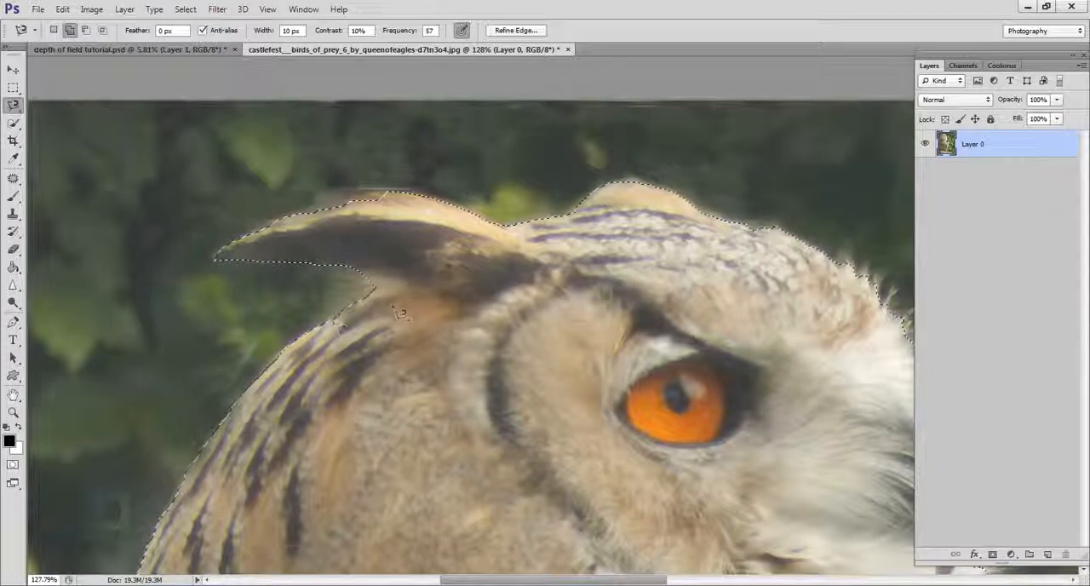
{"action": "left_click", "coordinate": [386, 199]}
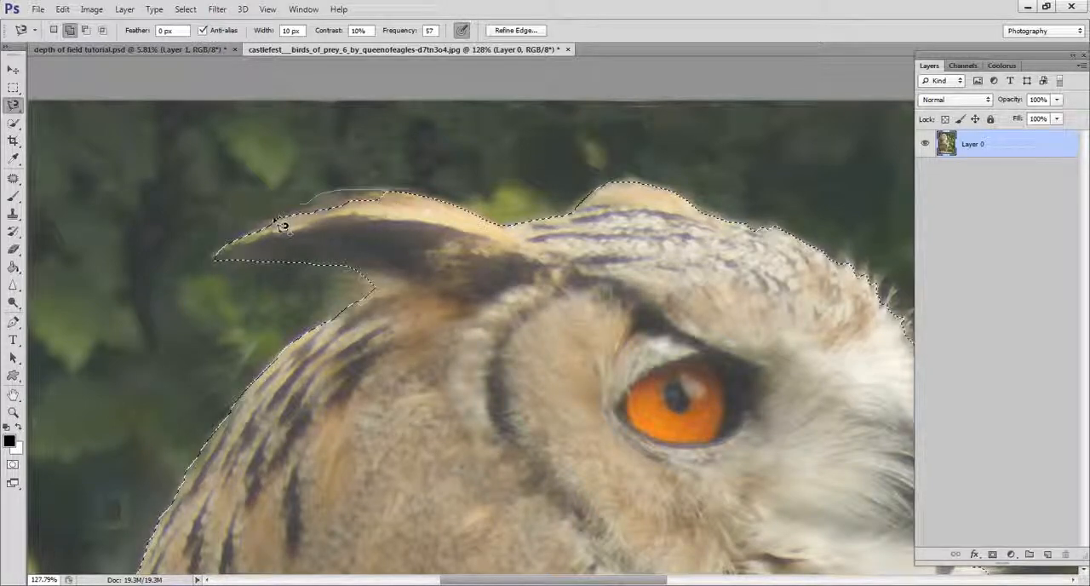
{"action": "double_click", "coordinate": [218, 255]}
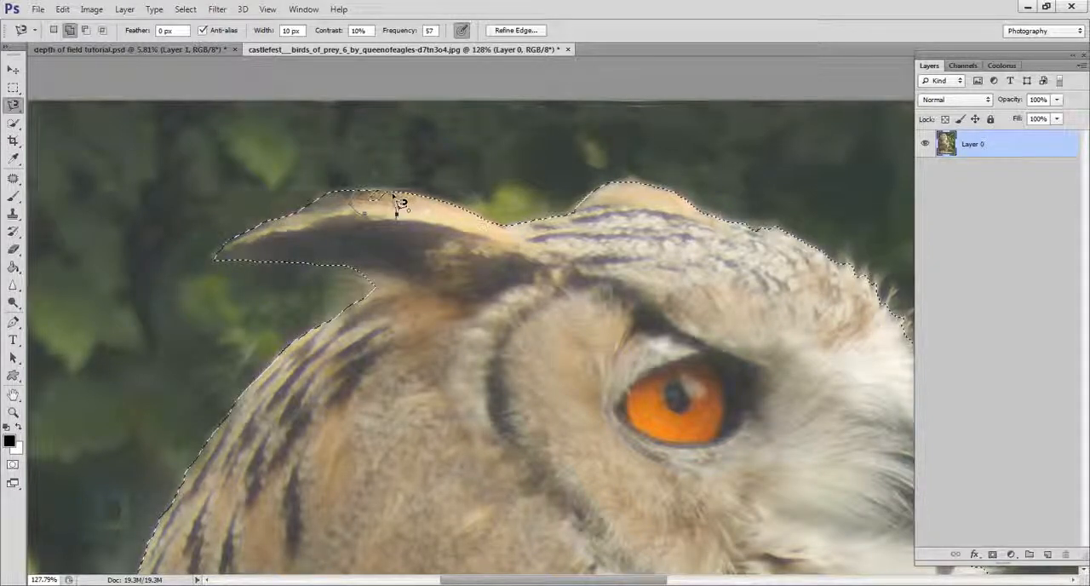
Step: Add a layer mask to Layer 0 from the owl and stump selection
{"action": "scroll", "coordinate": [434, 260], "scroll_direction": "down", "scroll_amount": 7}
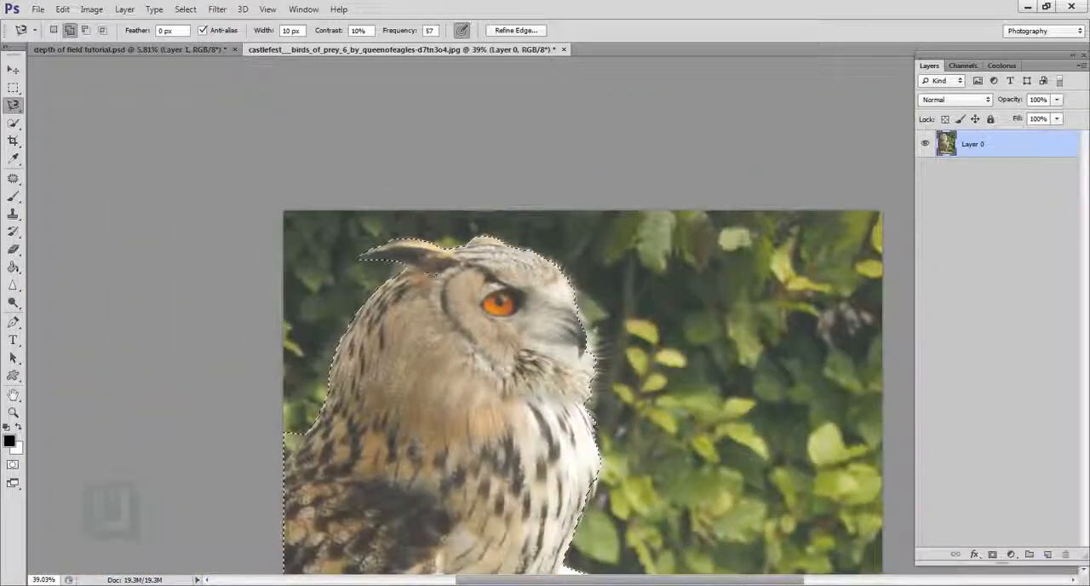
{"action": "scroll", "coordinate": [598, 470], "scroll_direction": "down", "scroll_amount": 2}
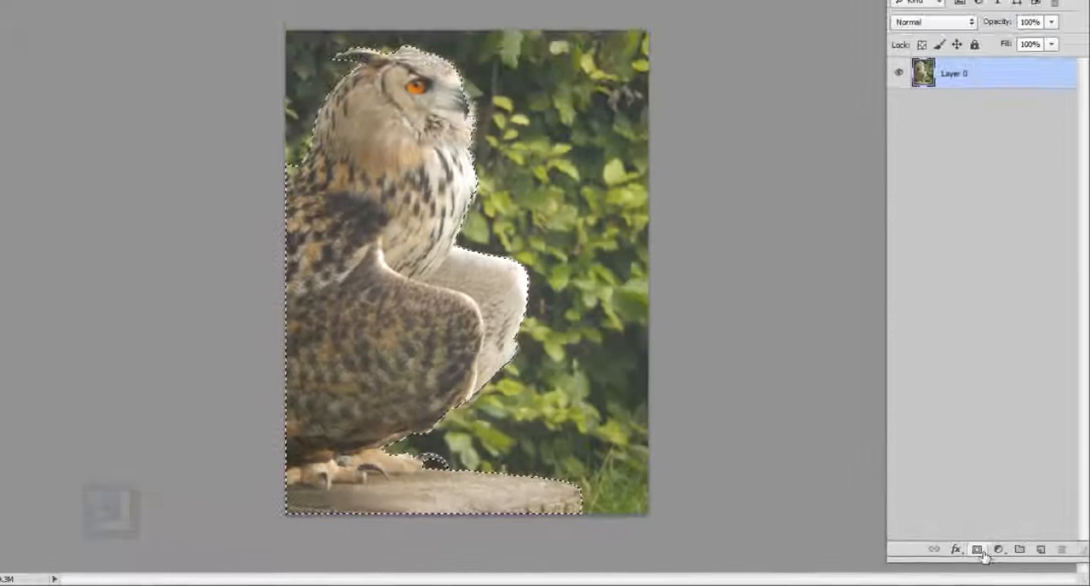
{"action": "left_click", "coordinate": [936, 535]}
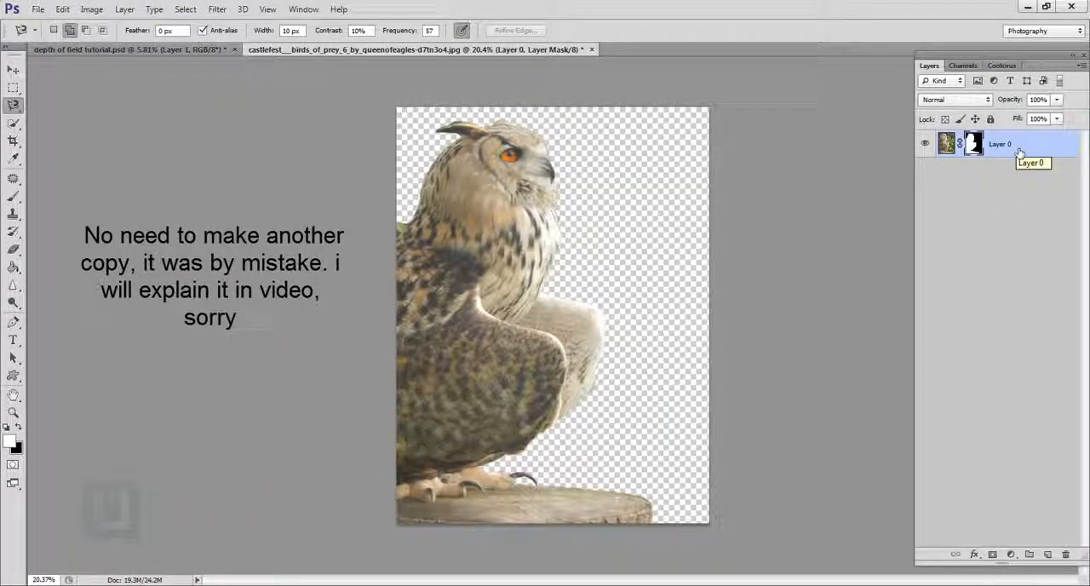
Step: Duplicate the masked Layer 0 and rename the copy "owl"
{"action": "key", "text": "ctrl+j"}
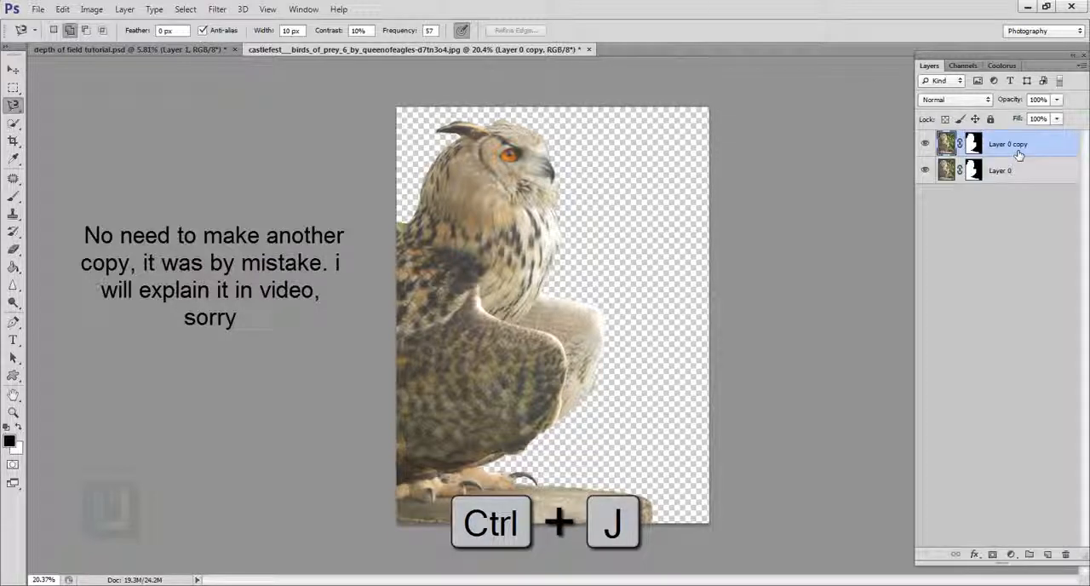
{"action": "double_click", "coordinate": [1016, 144]}
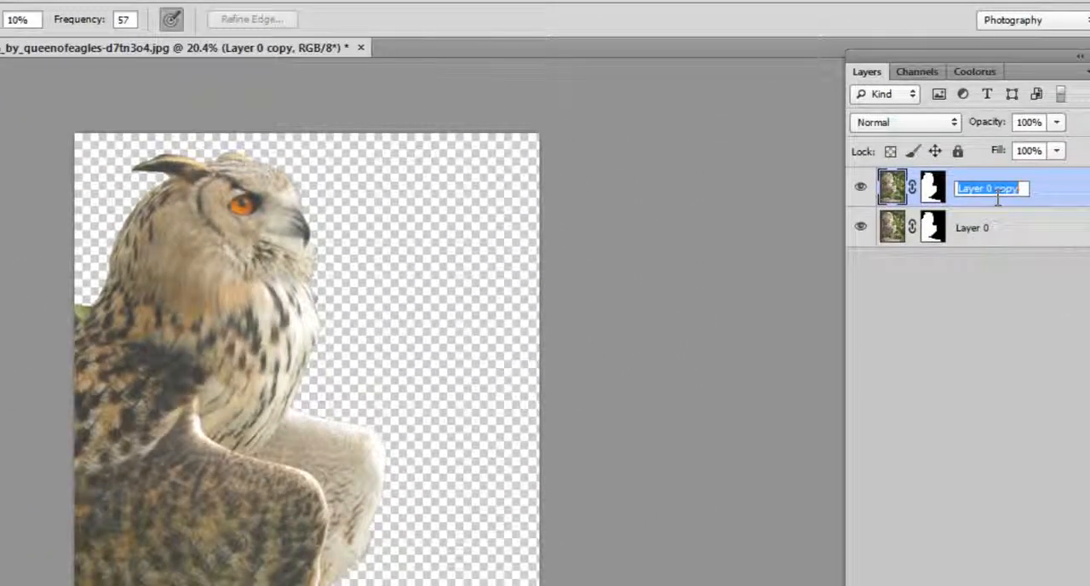
{"action": "type", "text": "owl"}
{"action": "key", "text": "Return"}
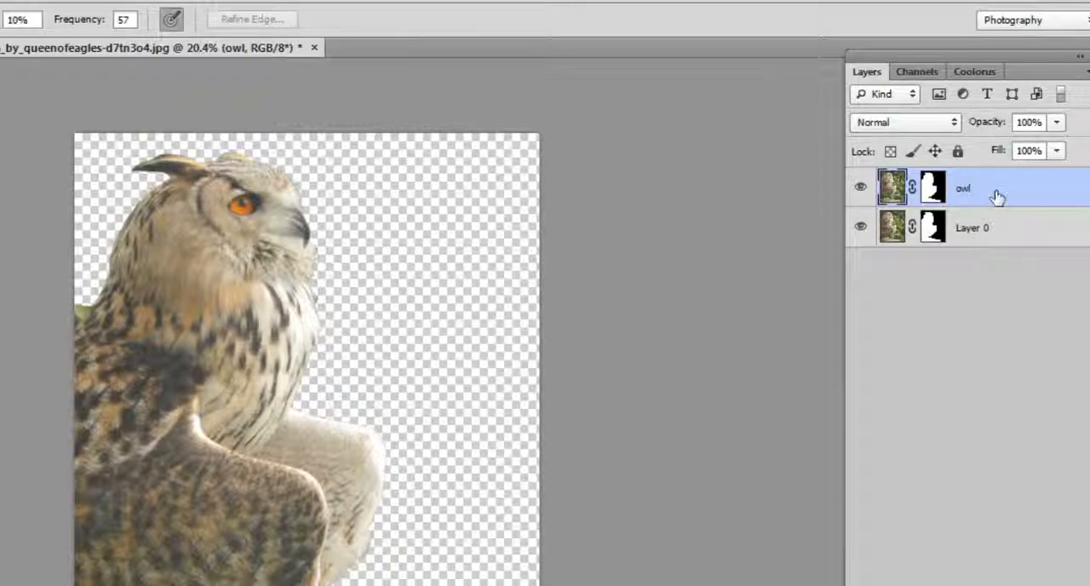
Step: Rename the original Layer 0 as "bg"
{"action": "double_click", "coordinate": [982, 238]}
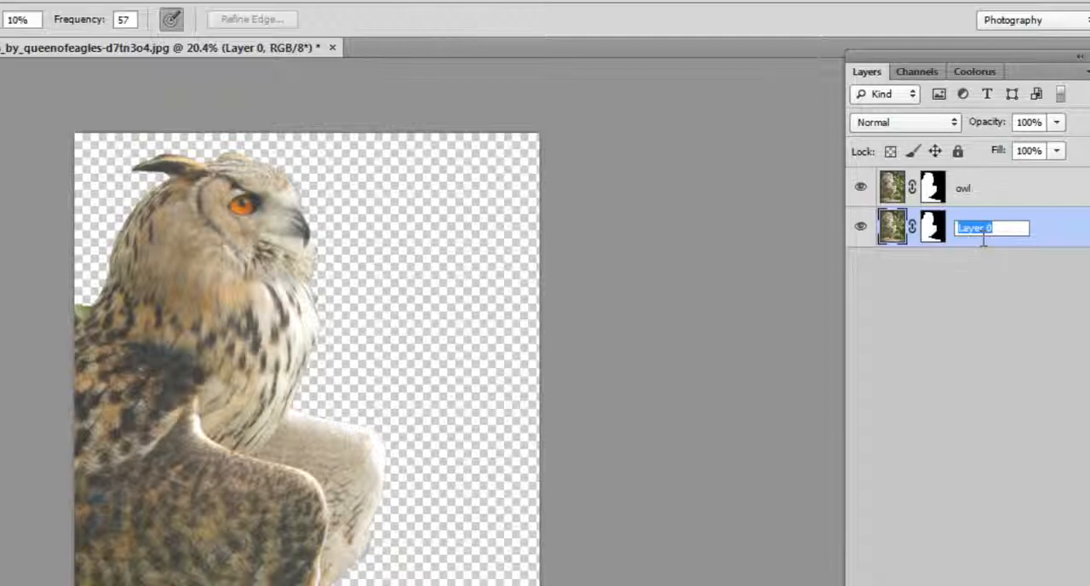
{"action": "type", "text": "bg"}
{"action": "key", "text": "Return"}
Step: Toggle the owl layer's visibility to compare it with the layer beneath, and make the bg layer active
{"action": "left_click", "coordinate": [982, 187]}
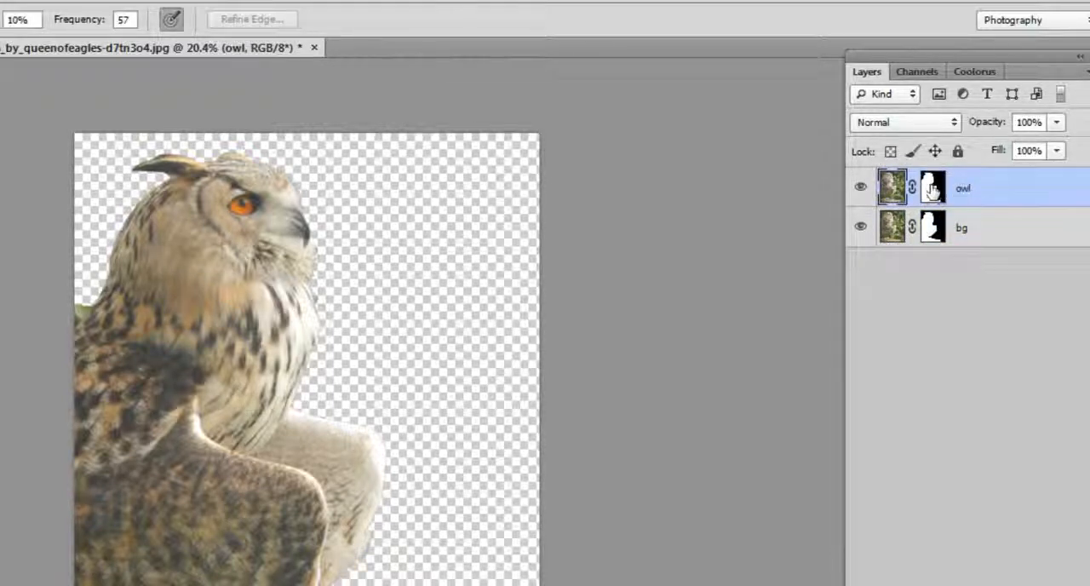
{"action": "left_click", "coordinate": [932, 188]}
{"action": "left_click", "coordinate": [888, 189]}
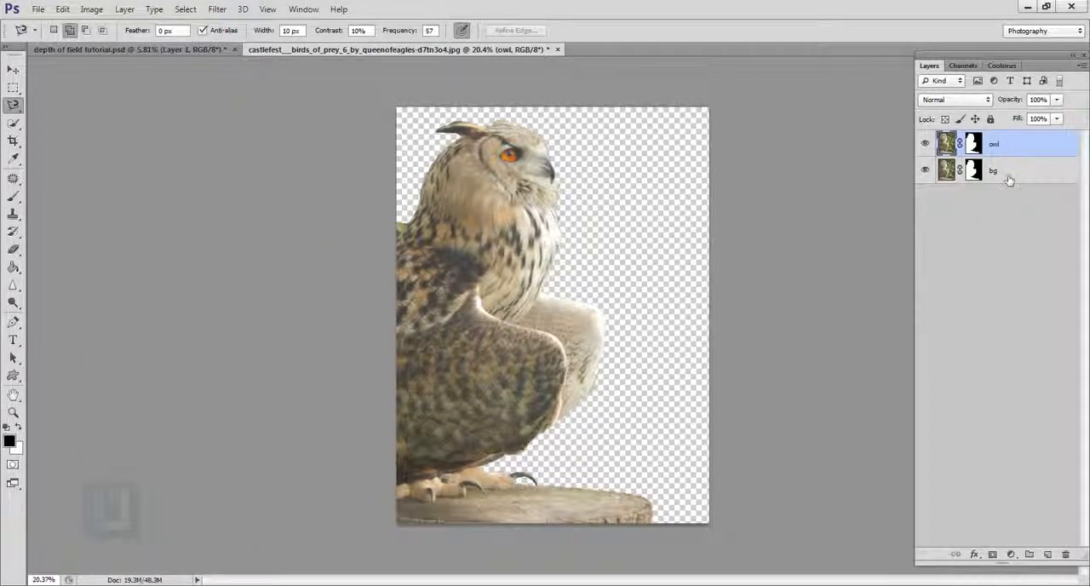
{"action": "left_click", "coordinate": [1009, 174]}
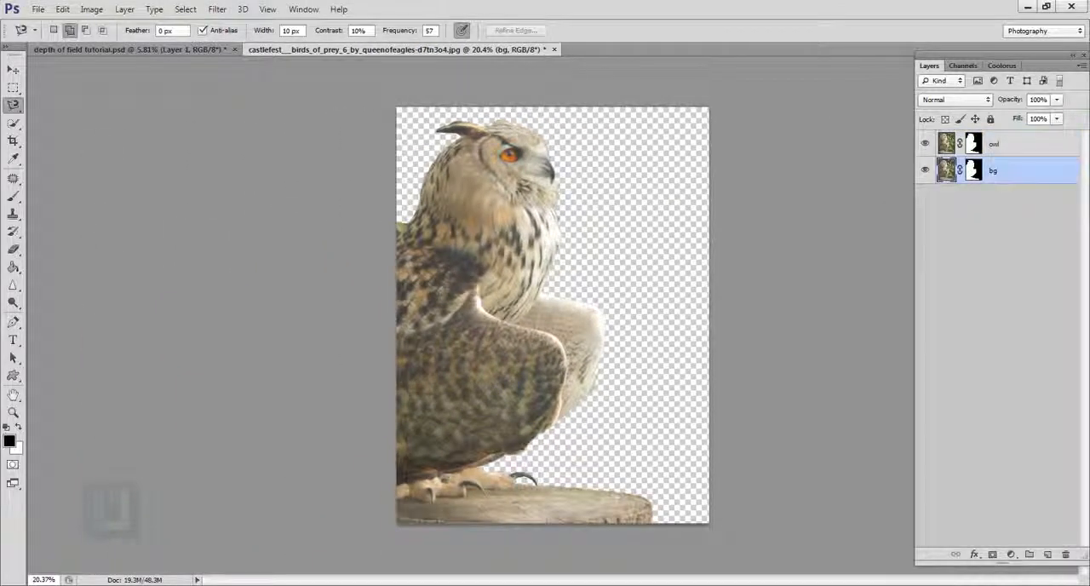
Step: Add a new layer between the owl and bg layers and fill it with black using the Paint Bucket tool
{"action": "left_click", "coordinate": [1050, 554]}
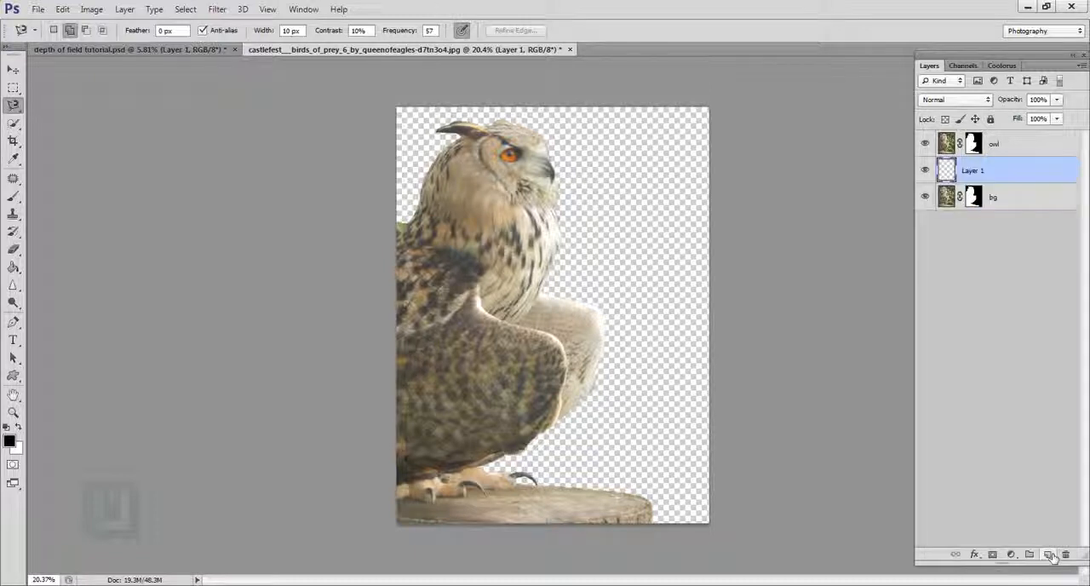
{"action": "left_click", "coordinate": [13, 267]}
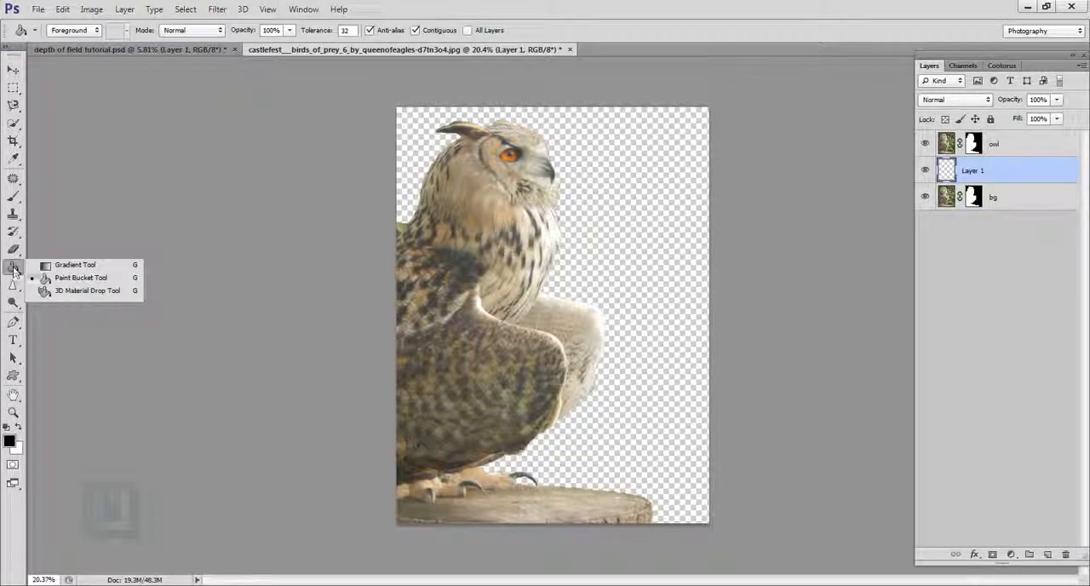
{"action": "left_click", "coordinate": [70, 279]}
{"action": "left_click", "coordinate": [524, 288]}
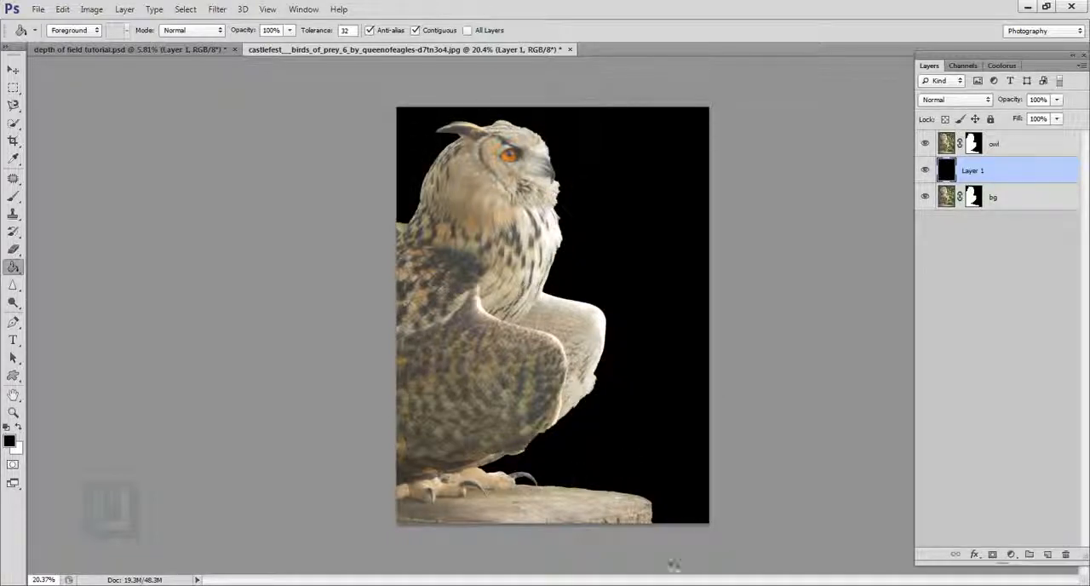
Step: Hide the bg layer and open Refine Mask for the owl layer's mask
{"action": "scroll", "coordinate": [553, 145], "scroll_direction": "up", "scroll_amount": 5}
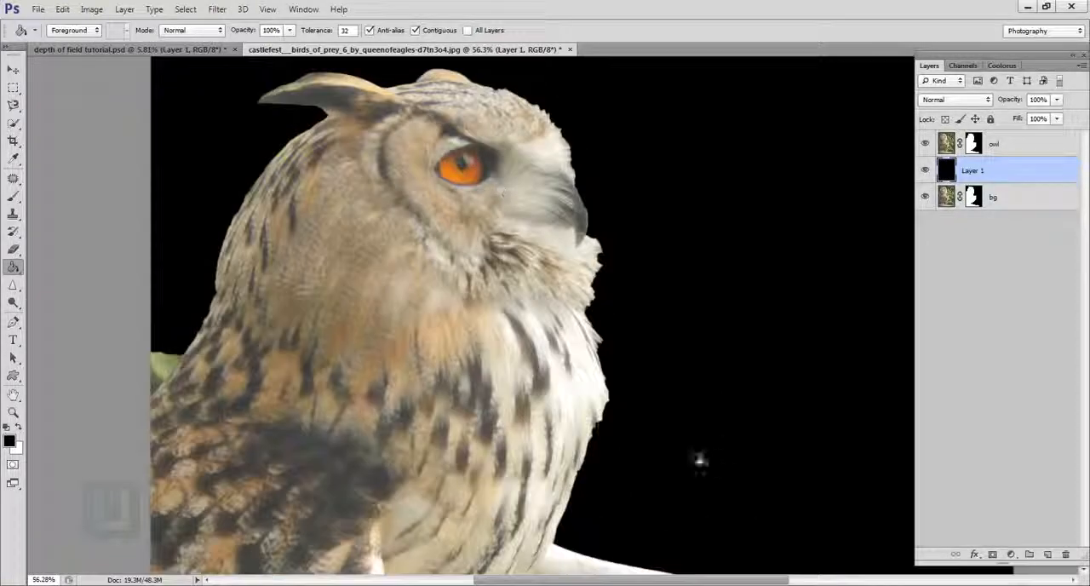
{"action": "left_click", "coordinate": [995, 146]}
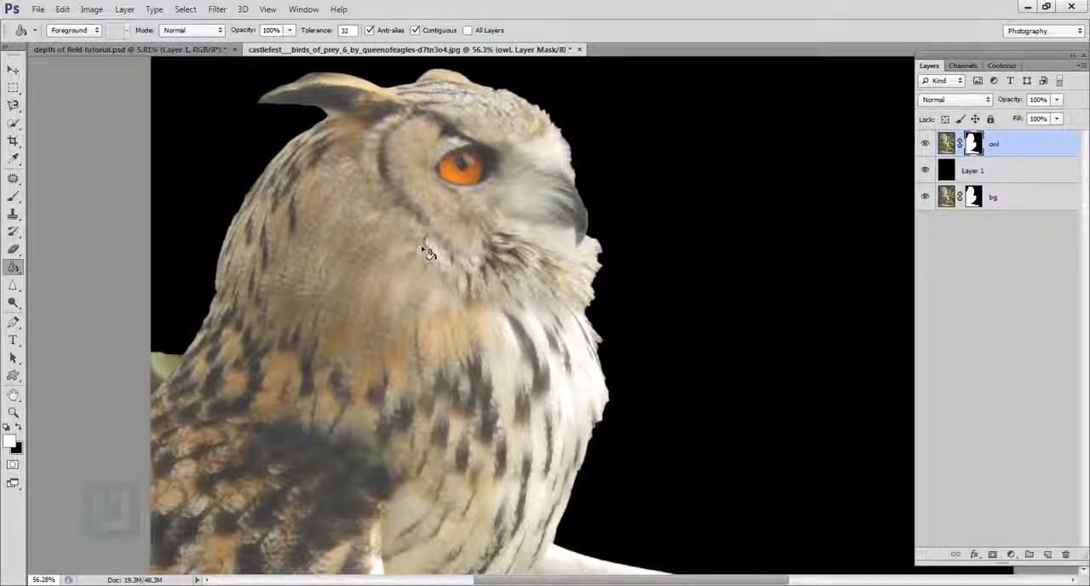
{"action": "scroll", "coordinate": [430, 253], "scroll_direction": "down", "scroll_amount": 2}
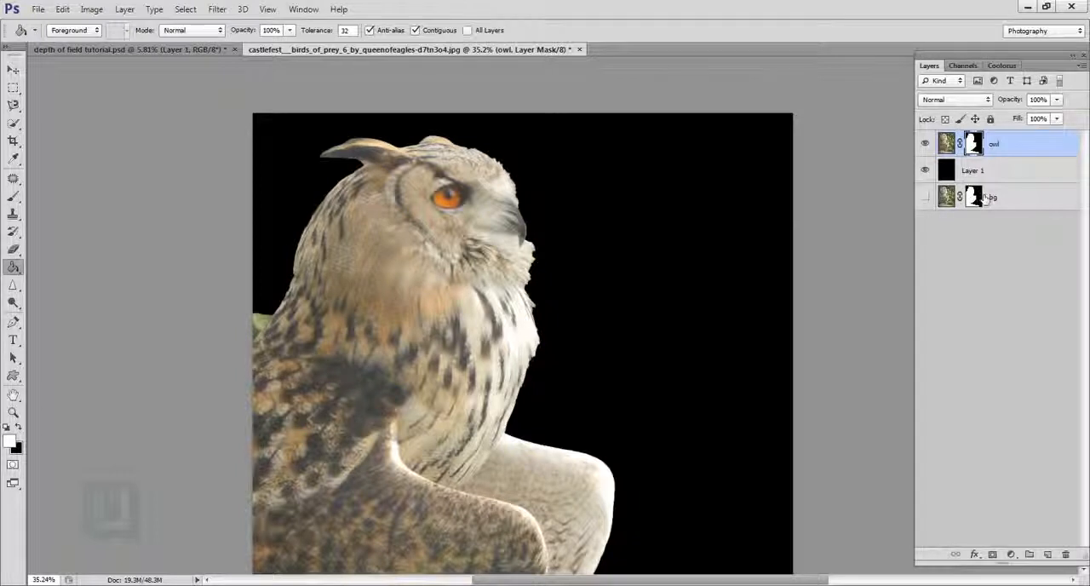
{"action": "right_click", "coordinate": [976, 145]}
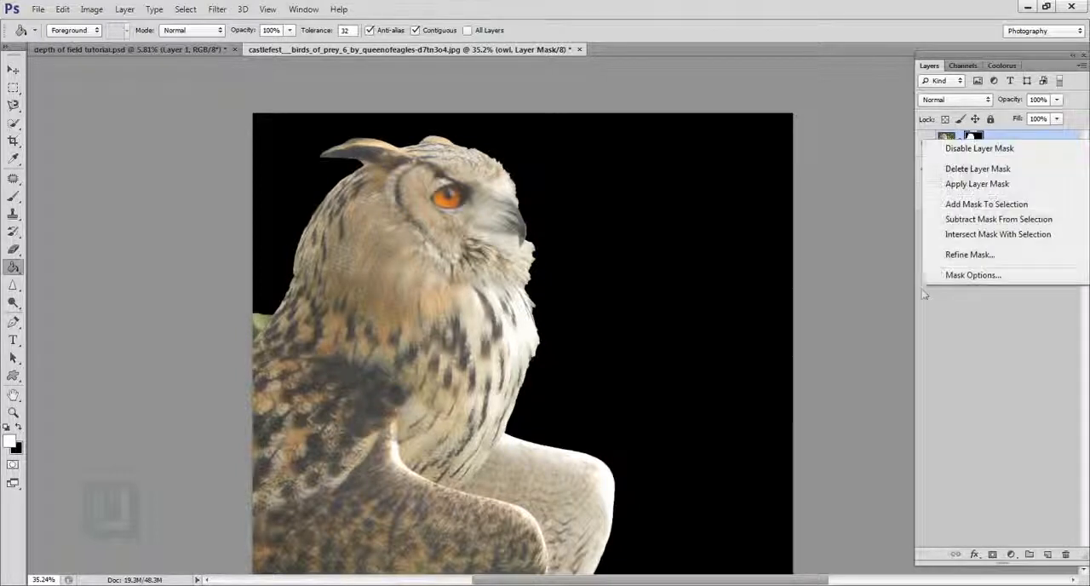
{"action": "left_click", "coordinate": [890, 253]}
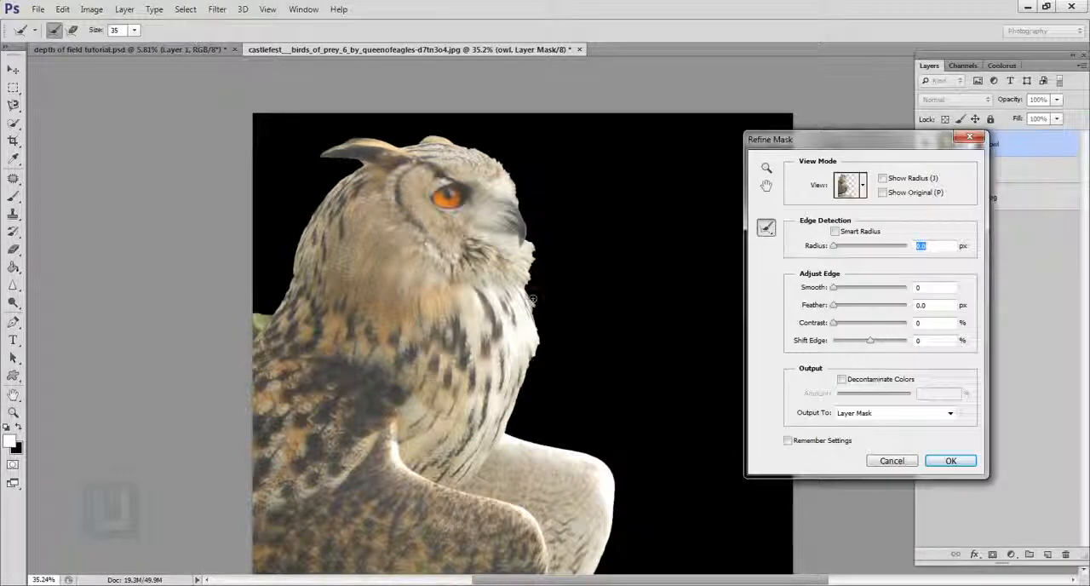
Step: Set the refine brush size to 80, refine the feathers from the owl's chin down its chest, and try the ear tuft
{"action": "key", "text": "bracketright"}
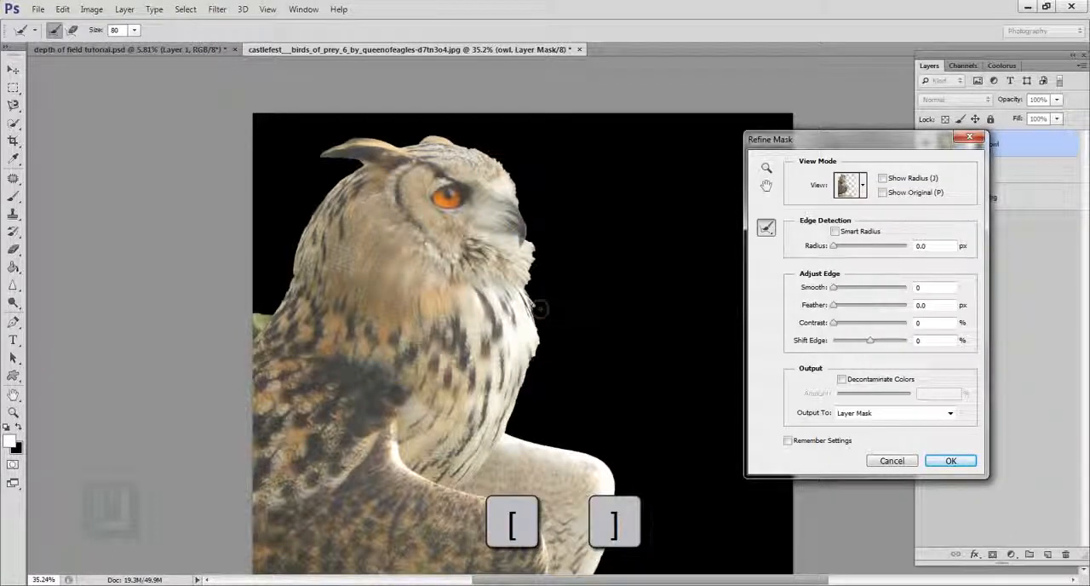
{"action": "mouse_move", "coordinate": [539, 260]}
{"action": "left_mouse_down"}
{"action": "mouse_move", "coordinate": [547, 330]}
{"action": "mouse_move", "coordinate": [518, 428]}
{"action": "left_mouse_up"}
{"action": "left_click_drag", "start_coordinate": [537, 378], "coordinate": [516, 433]}
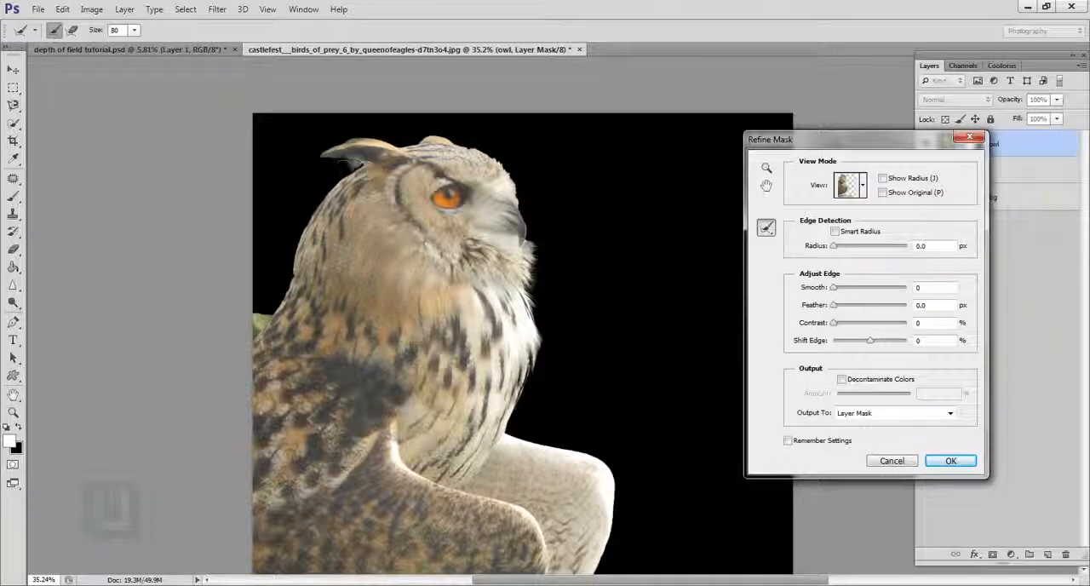
{"action": "left_click_drag", "start_coordinate": [354, 160], "coordinate": [305, 175]}
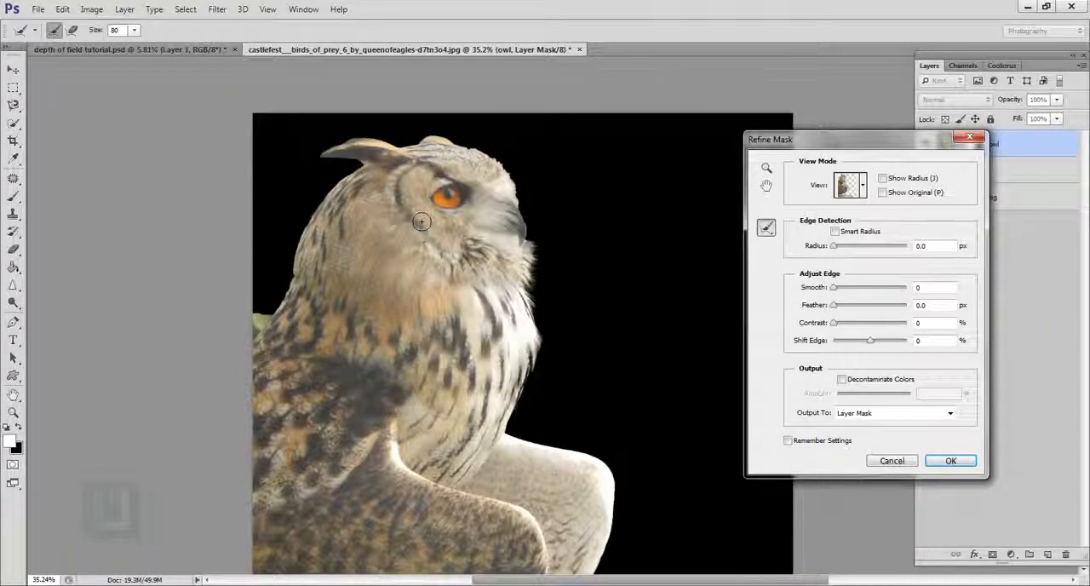
Step: Refine the feathery mask edge along the lower tip of the owl's far wing with the refine brush
{"action": "scroll", "coordinate": [422, 221], "scroll_direction": "down", "scroll_amount": 3}
{"action": "scroll", "coordinate": [554, 145], "scroll_direction": "up", "scroll_amount": 4}
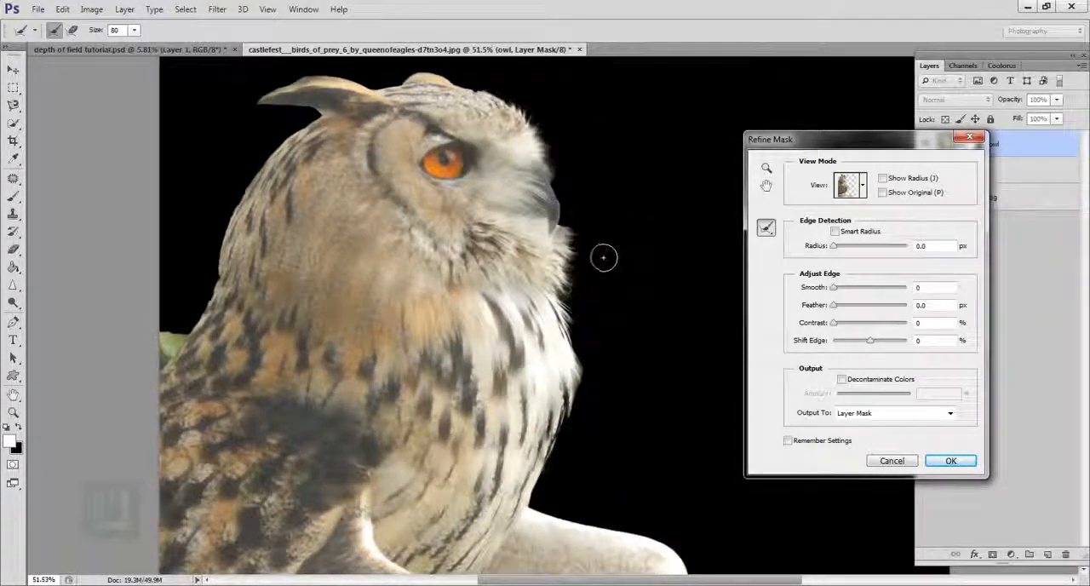
{"action": "scroll", "coordinate": [590, 251], "scroll_direction": "down", "scroll_amount": 3}
{"action": "scroll", "coordinate": [596, 404], "scroll_direction": "up", "scroll_amount": 2}
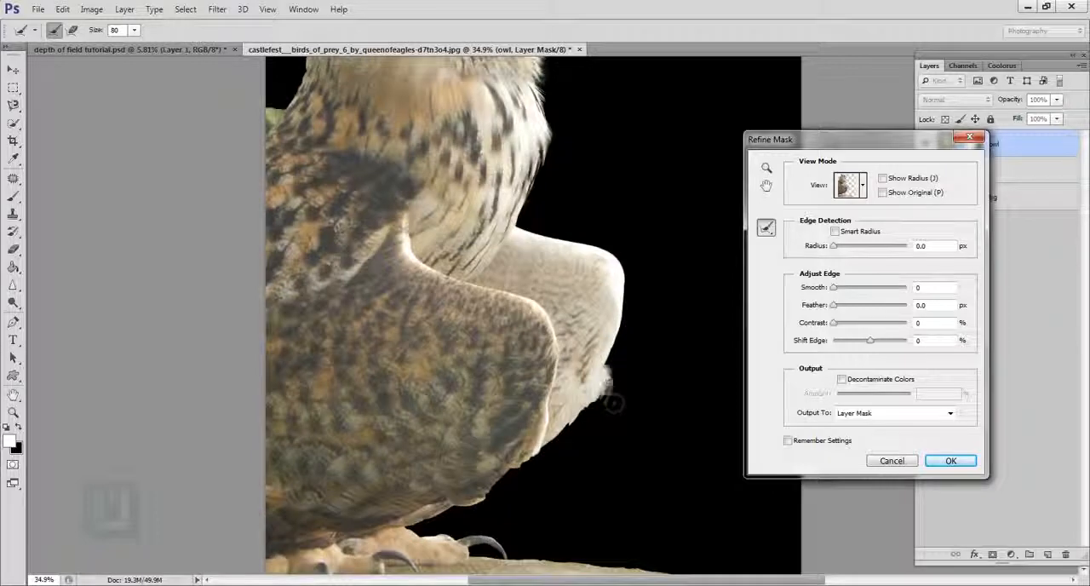
{"action": "left_click_drag", "start_coordinate": [593, 420], "coordinate": [547, 453]}
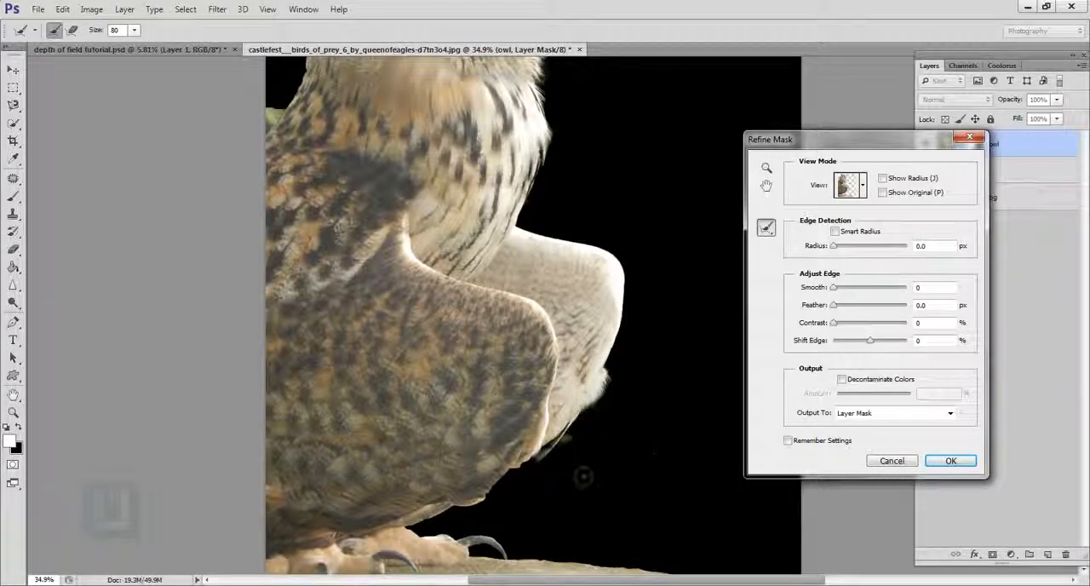
{"action": "left_click_drag", "start_coordinate": [612, 387], "coordinate": [588, 419]}
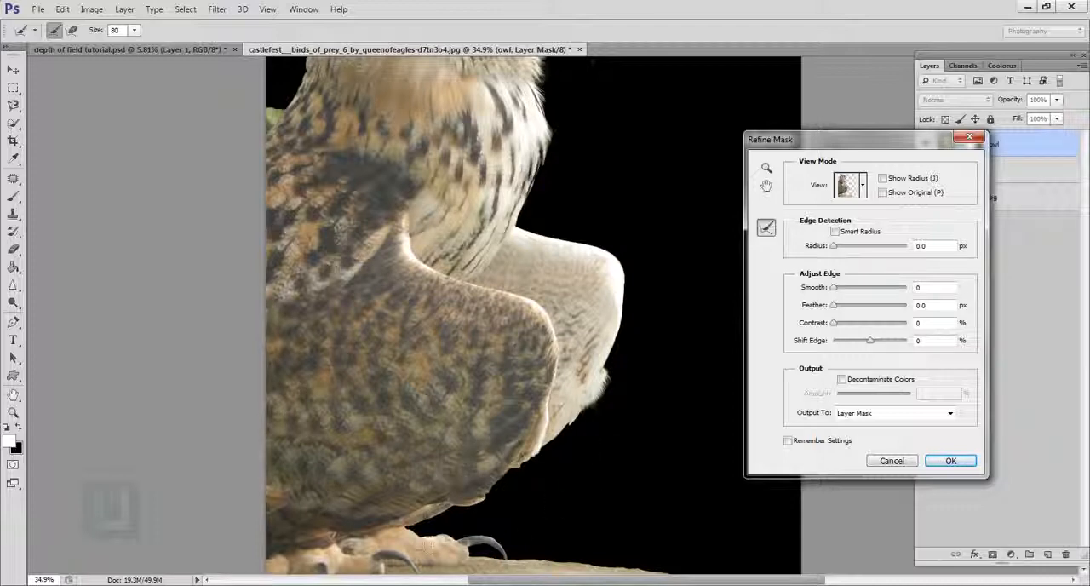
Step: Refine the mask edge around the curved claw above the stump and apply the mask refinement
{"action": "scroll", "coordinate": [575, 375], "scroll_direction": "down", "scroll_amount": 3}
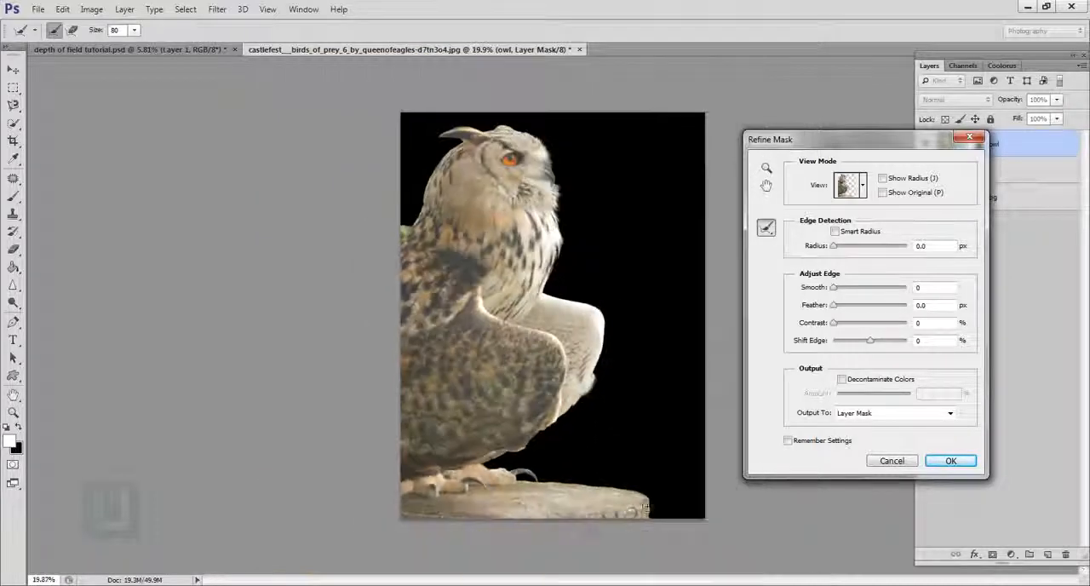
{"action": "scroll", "coordinate": [572, 484], "scroll_direction": "up", "scroll_amount": 5}
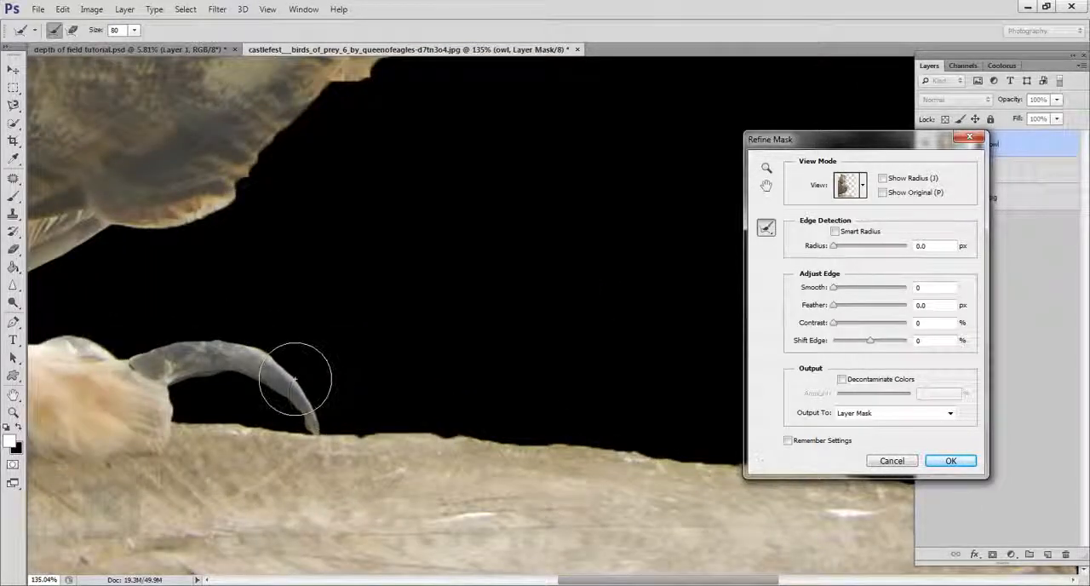
{"action": "left_click_drag", "start_coordinate": [295, 379], "coordinate": [322, 428]}
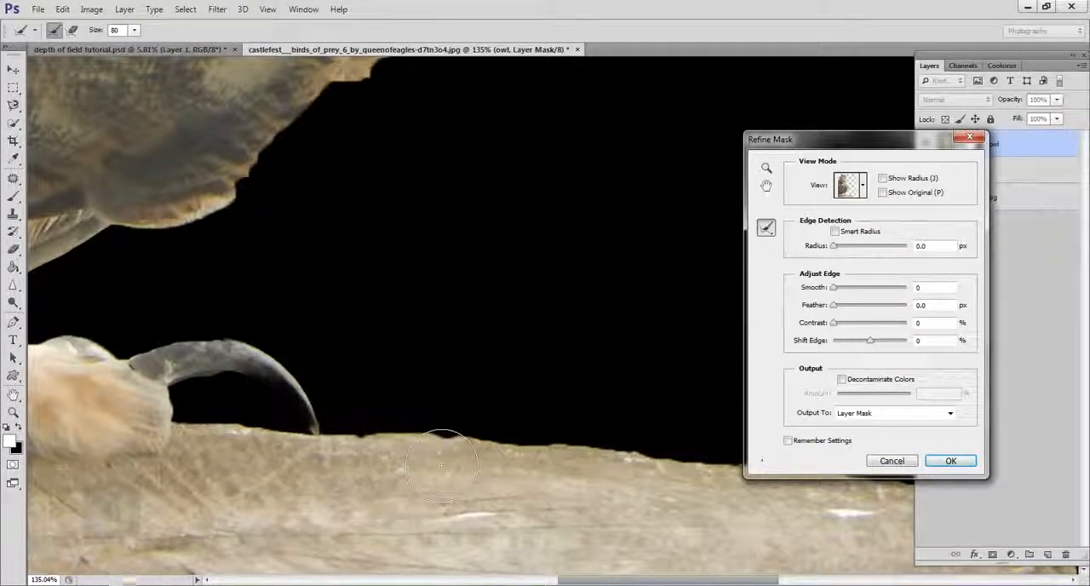
{"action": "scroll", "coordinate": [417, 433], "scroll_direction": "down", "scroll_amount": 4}
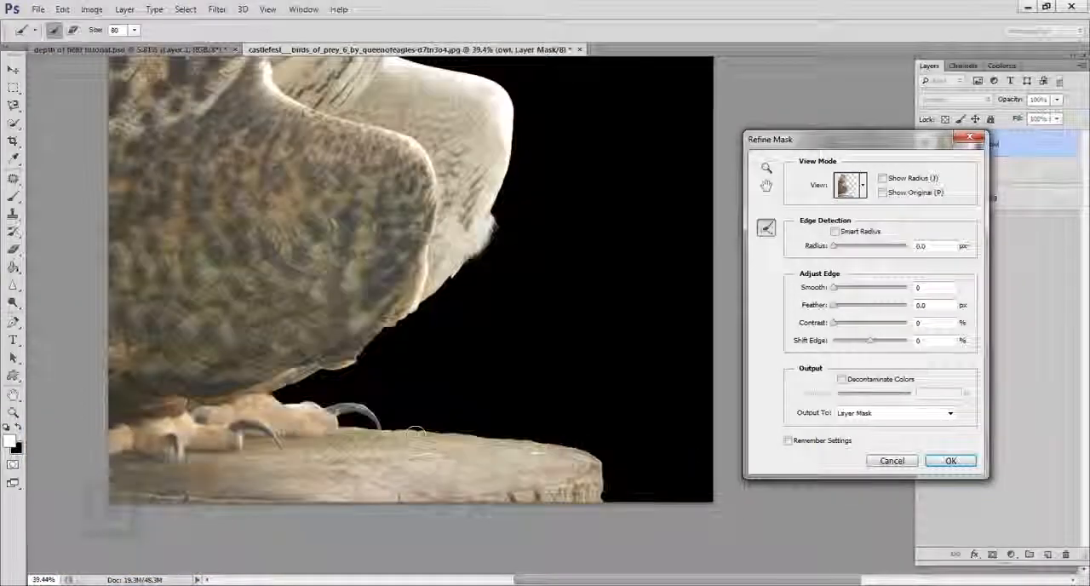
{"action": "scroll", "coordinate": [416, 433], "scroll_direction": "down", "scroll_amount": 2}
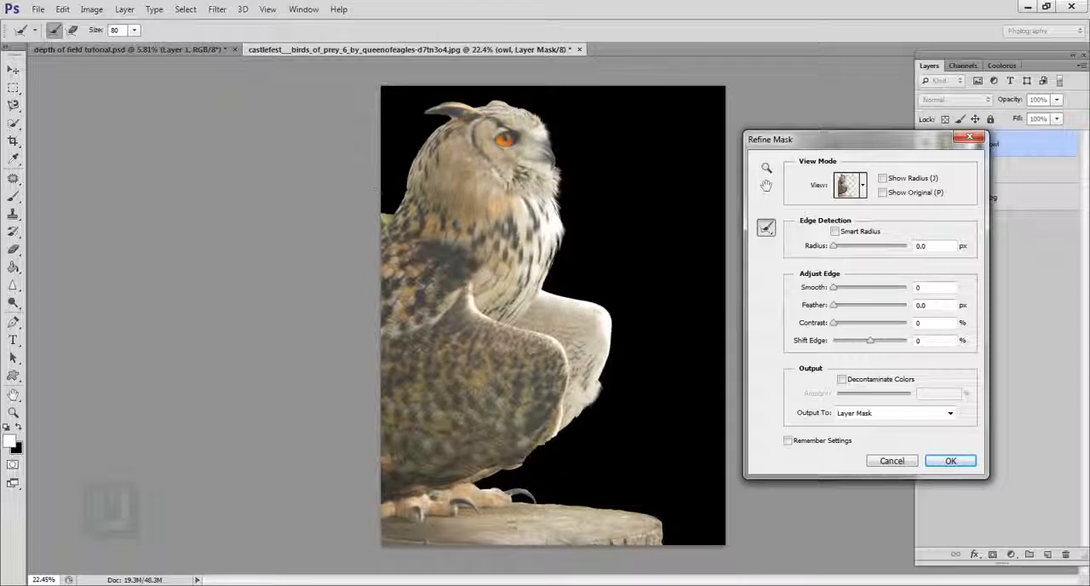
{"action": "left_click", "coordinate": [949, 460]}
Step: Paint black on the owl layer's mask with an 80 px brush to hide the green leaf remnant behind the neck
{"action": "scroll", "coordinate": [374, 171], "scroll_direction": "up", "scroll_amount": 4}
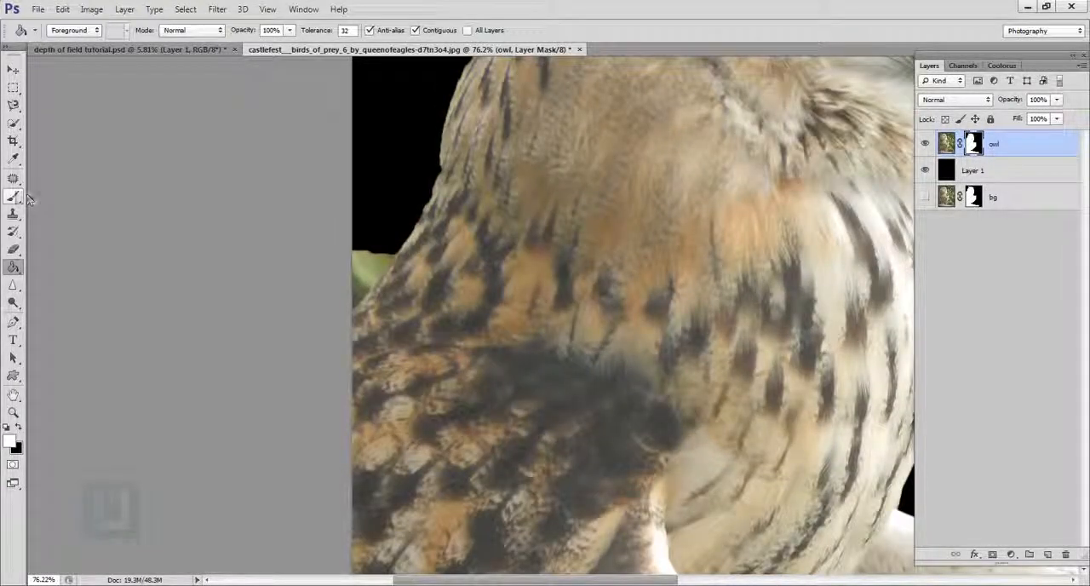
{"action": "left_click", "coordinate": [15, 197]}
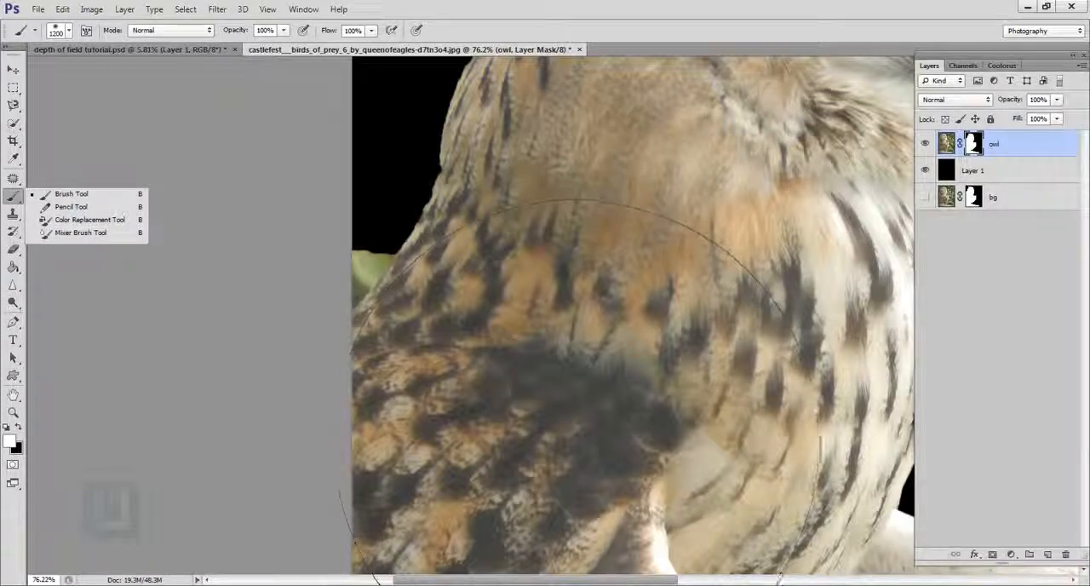
{"action": "left_click", "coordinate": [92, 196]}
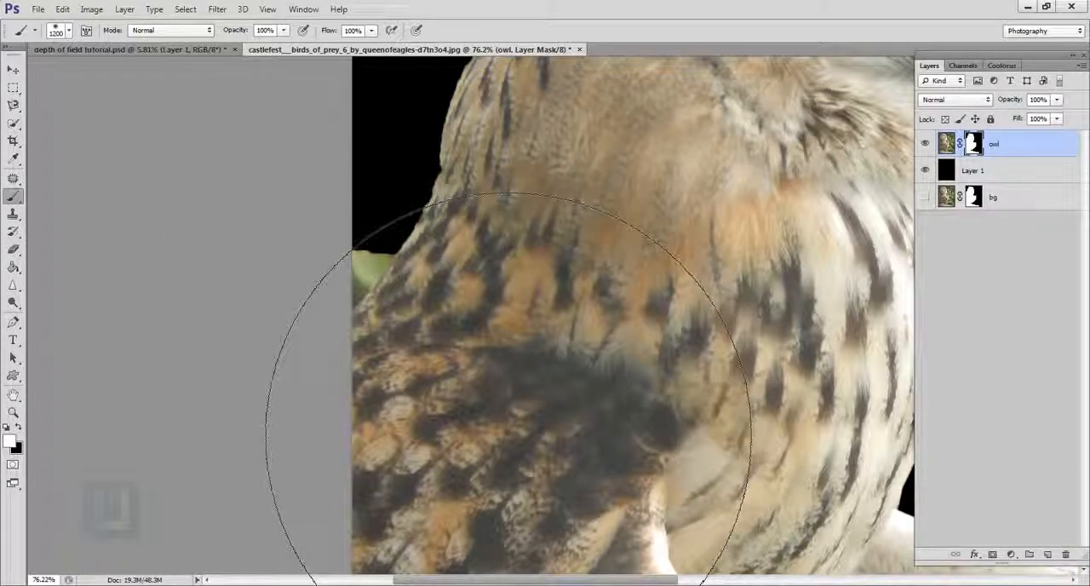
{"action": "key", "text": "bracketleft"}
{"action": "key", "text": "bracketleft"}
{"action": "key", "text": "bracketleft"}
{"action": "key", "text": "bracketleft"}
{"action": "key", "text": "bracketleft"}
{"action": "key", "text": "bracketleft"}
{"action": "key", "text": "bracketleft"}
{"action": "key", "text": "bracketleft"}
{"action": "key", "text": "bracketleft"}
{"action": "key", "text": "bracketleft"}
{"action": "key", "text": "bracketleft"}
{"action": "key", "text": "bracketleft"}
{"action": "key", "text": "bracketleft"}
{"action": "key", "text": "bracketleft"}
{"action": "key", "text": "bracketleft"}
{"action": "key", "text": "bracketleft"}
{"action": "key", "text": "bracketleft"}
{"action": "key", "text": "bracketleft"}
{"action": "key", "text": "bracketleft"}
{"action": "key", "text": "bracketleft"}
{"action": "key", "text": "bracketleft"}
{"action": "key", "text": "x"}
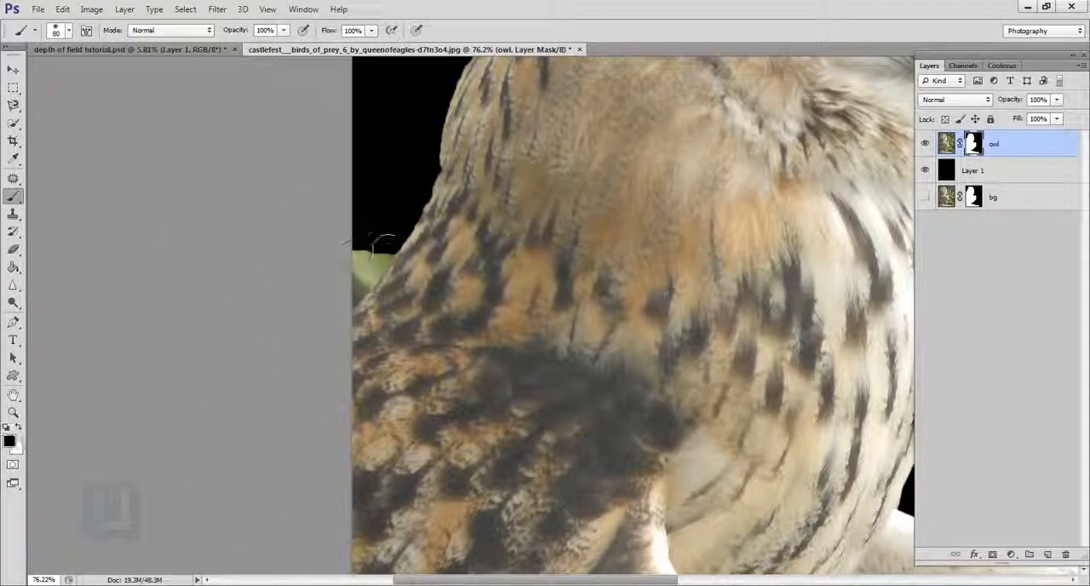
{"action": "mouse_move", "coordinate": [379, 261]}
{"action": "left_mouse_down"}
{"action": "mouse_move", "coordinate": [383, 288]}
{"action": "mouse_move", "coordinate": [405, 263]}
{"action": "left_mouse_up"}
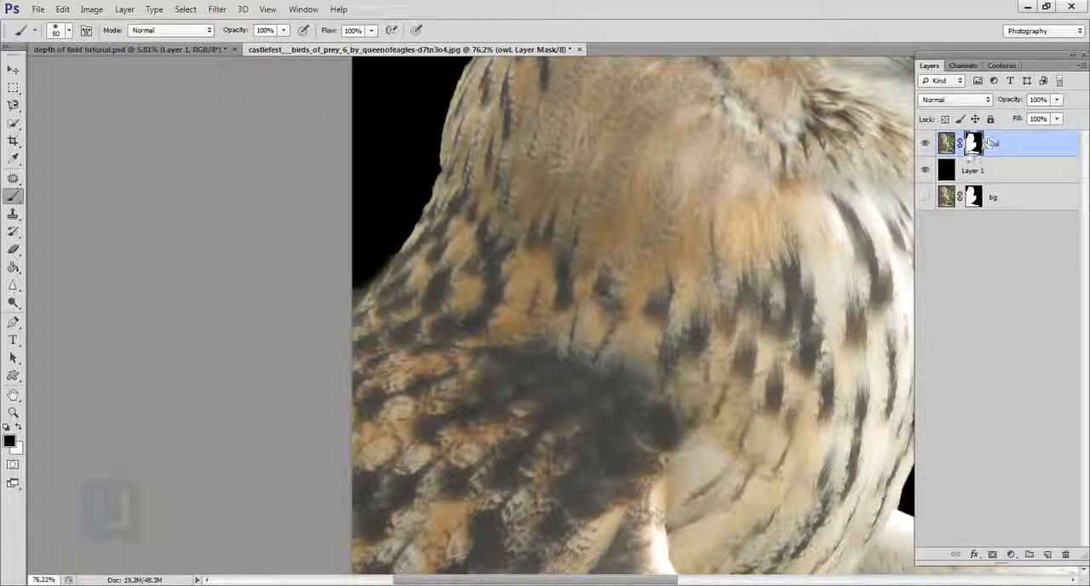
Step: Clean up the remaining mask edge behind the owl's neck with the brush and undo the last unwanted stroke
{"action": "left_click", "coordinate": [958, 145]}
{"action": "left_click", "coordinate": [958, 145]}
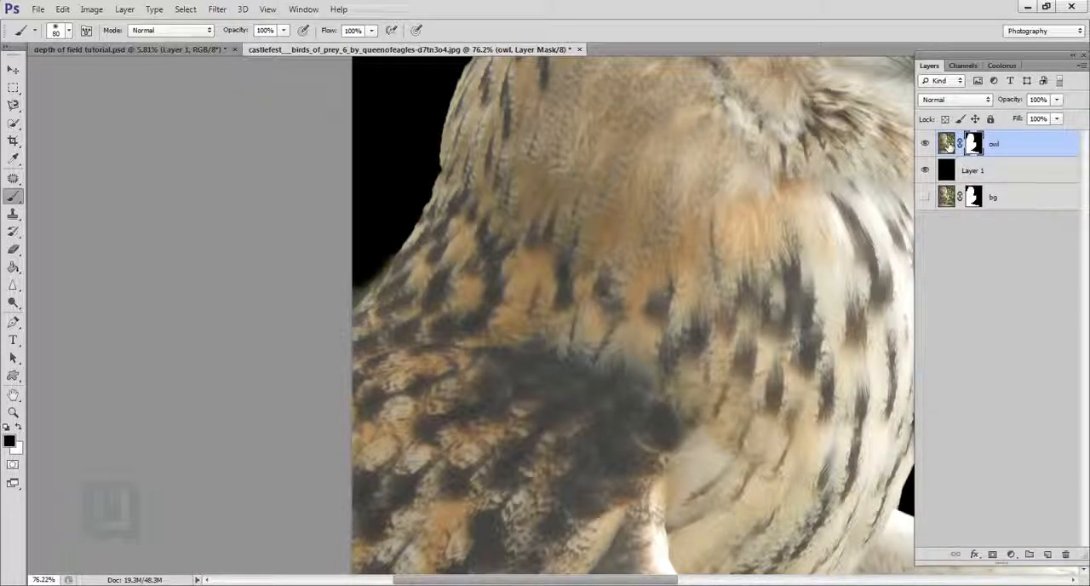
{"action": "mouse_move", "coordinate": [403, 246]}
{"action": "left_mouse_down"}
{"action": "mouse_move", "coordinate": [365, 312]}
{"action": "mouse_move", "coordinate": [379, 149]}
{"action": "mouse_move", "coordinate": [414, 199]}
{"action": "left_mouse_up"}
{"action": "key", "text": "x"}
{"action": "key", "text": "ctrl+z"}
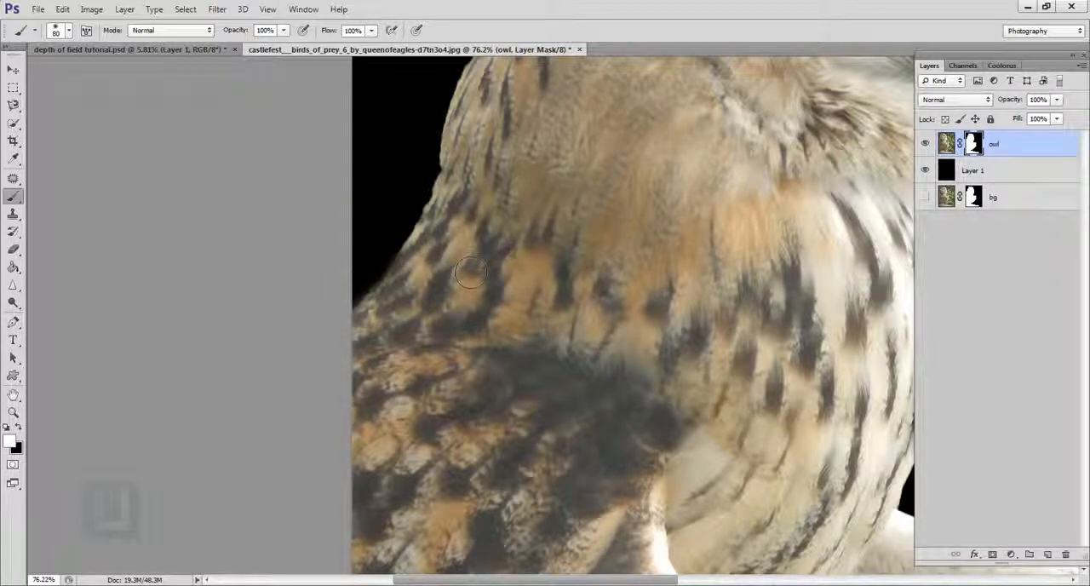
{"action": "scroll", "coordinate": [474, 273], "scroll_direction": "down", "scroll_amount": 6}
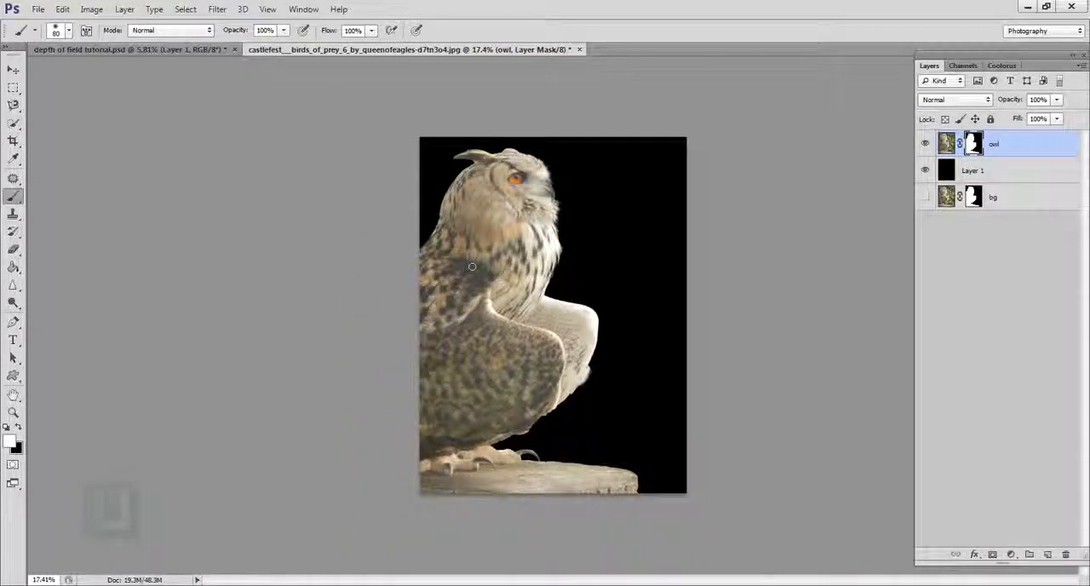
{"action": "scroll", "coordinate": [520, 286], "scroll_direction": "up", "scroll_amount": 2}
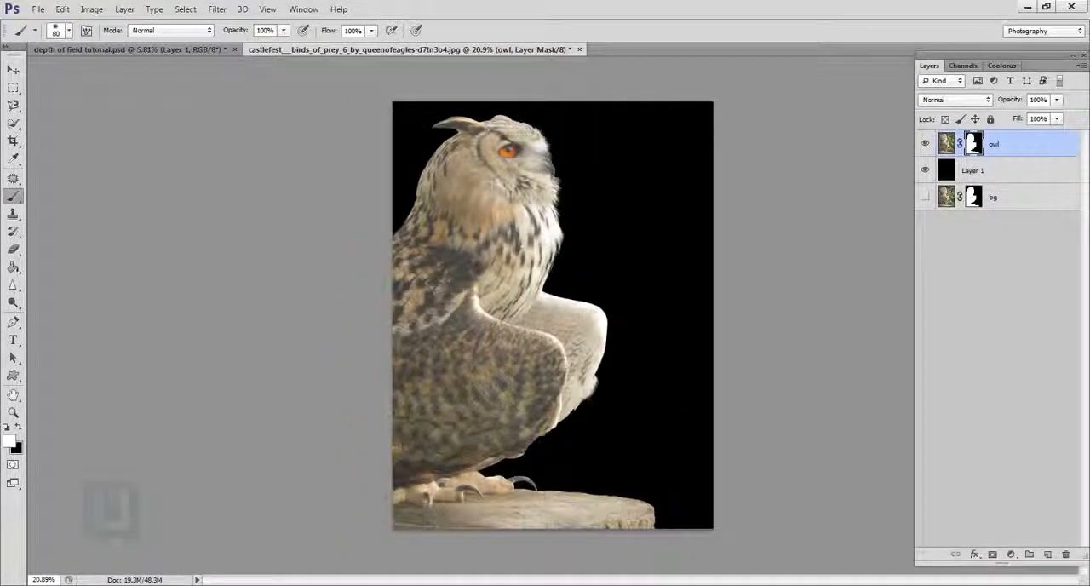
Step: Delete the old bg layer, duplicate the refined owl layer, and place the copy between owl and Layer 1
{"action": "left_click", "coordinate": [1005, 200]}
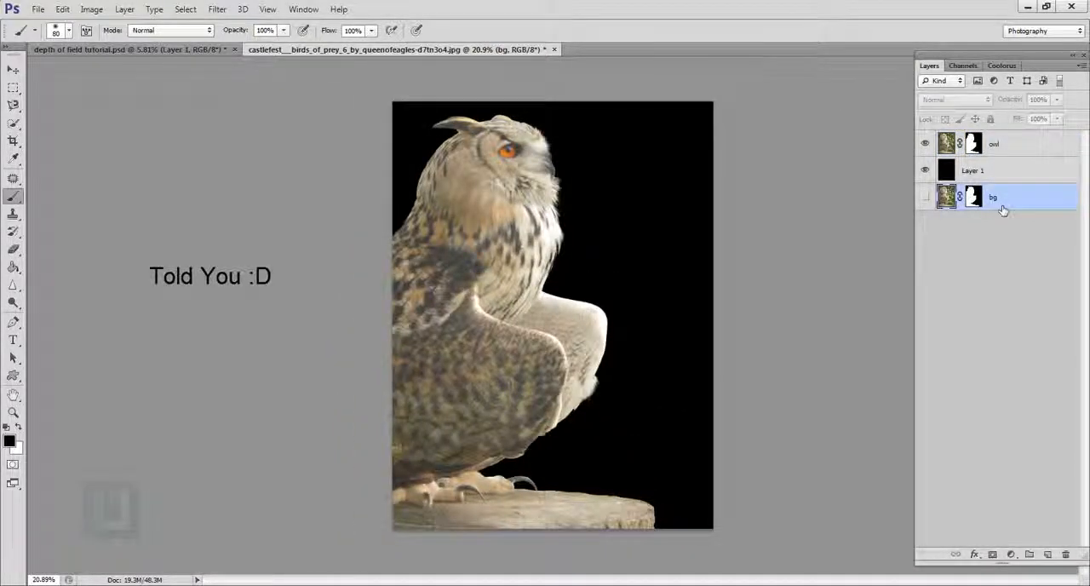
{"action": "key", "text": "Delete"}
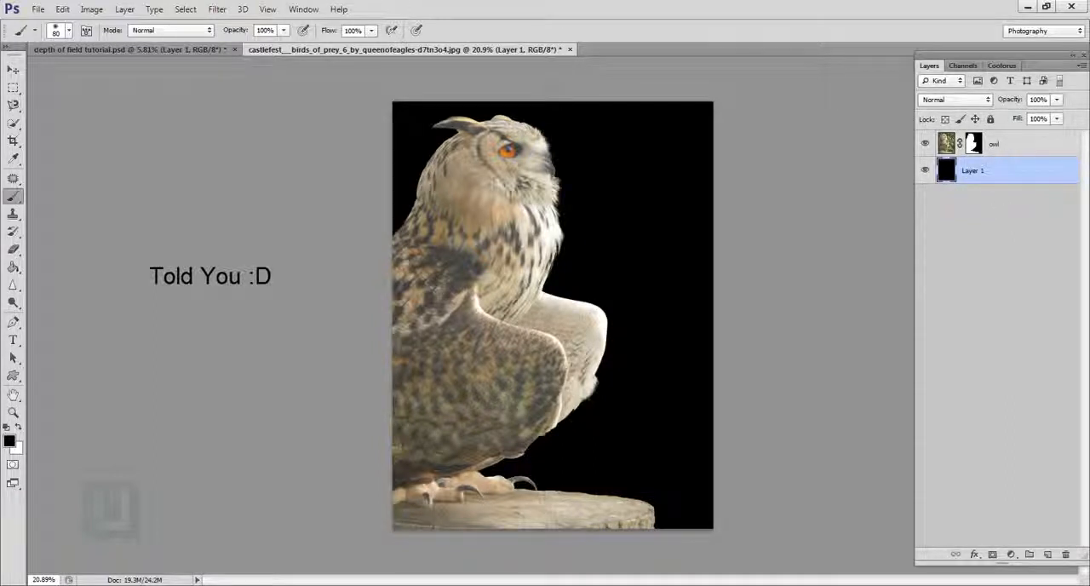
{"action": "left_click", "coordinate": [1015, 146]}
{"action": "key", "text": "ctrl+j"}
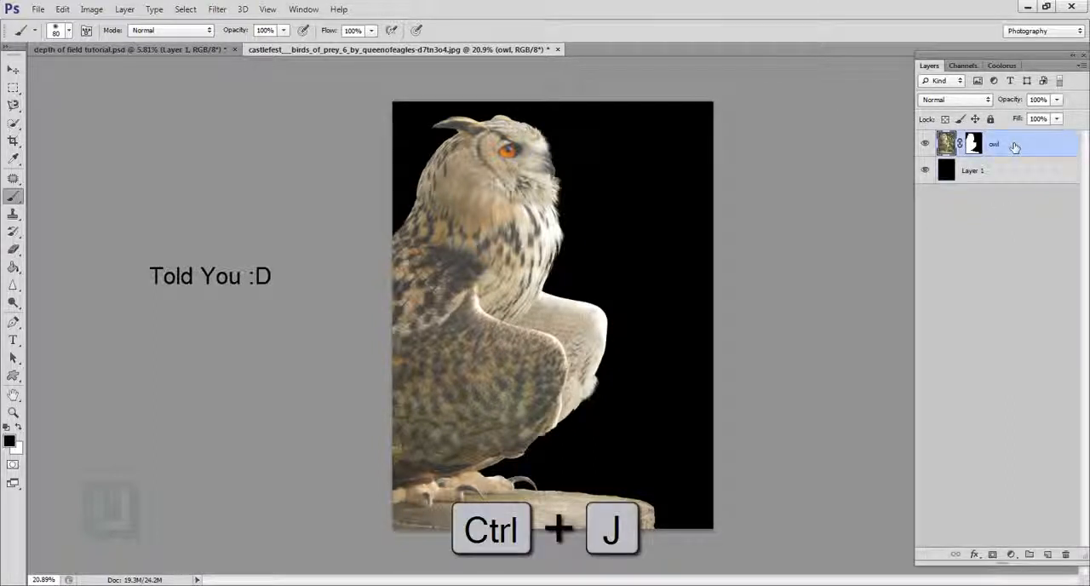
{"action": "left_click_drag", "start_coordinate": [1014, 146], "coordinate": [1014, 182]}
Step: Rename the owl layer's copy as "bg" and select its layer mask
{"action": "double_click", "coordinate": [1008, 172]}
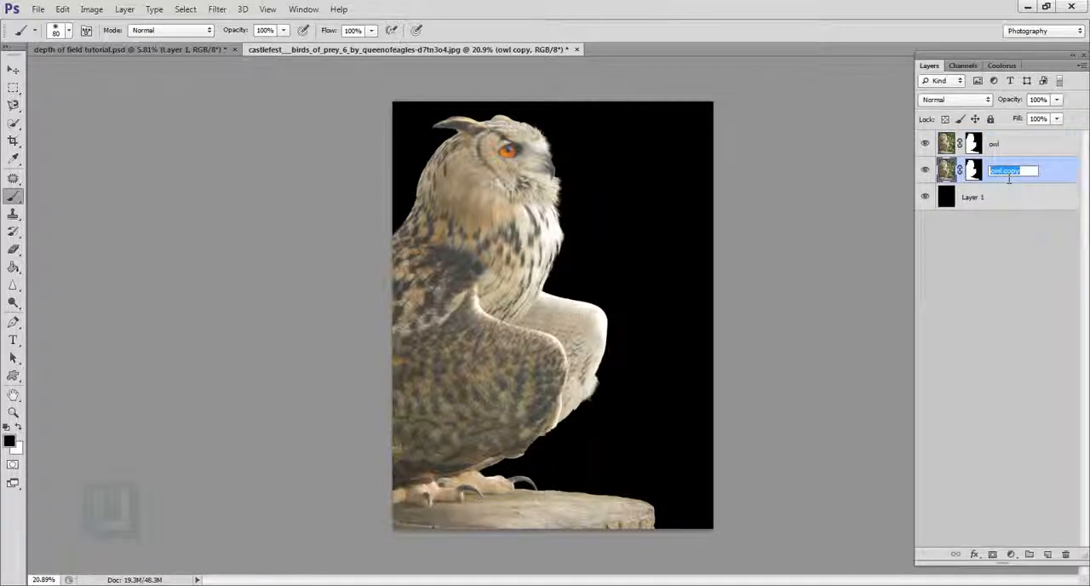
{"action": "type", "text": "bg"}
{"action": "key", "text": "Return"}
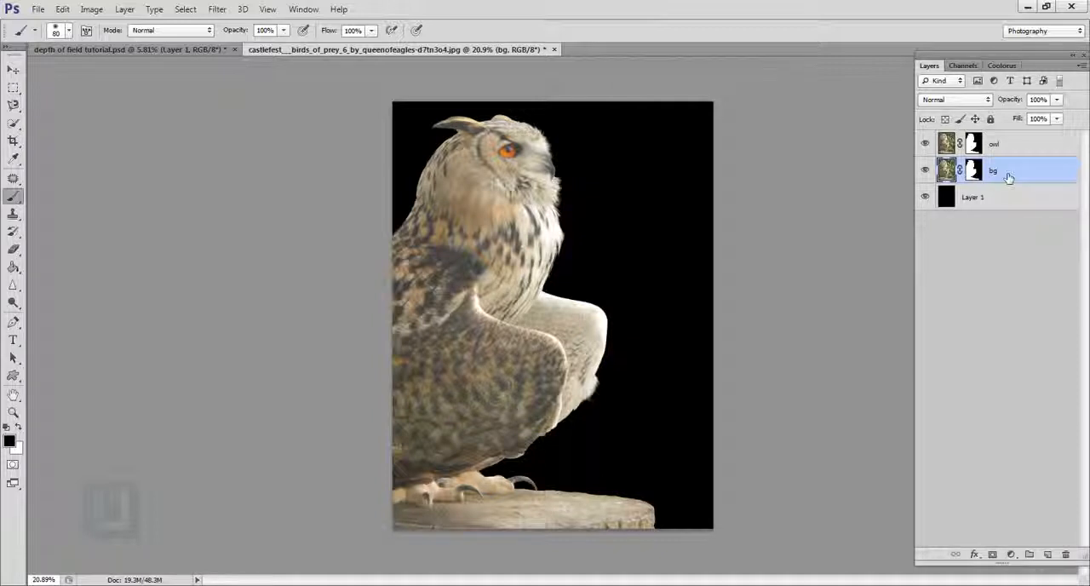
{"action": "left_click", "coordinate": [975, 171]}
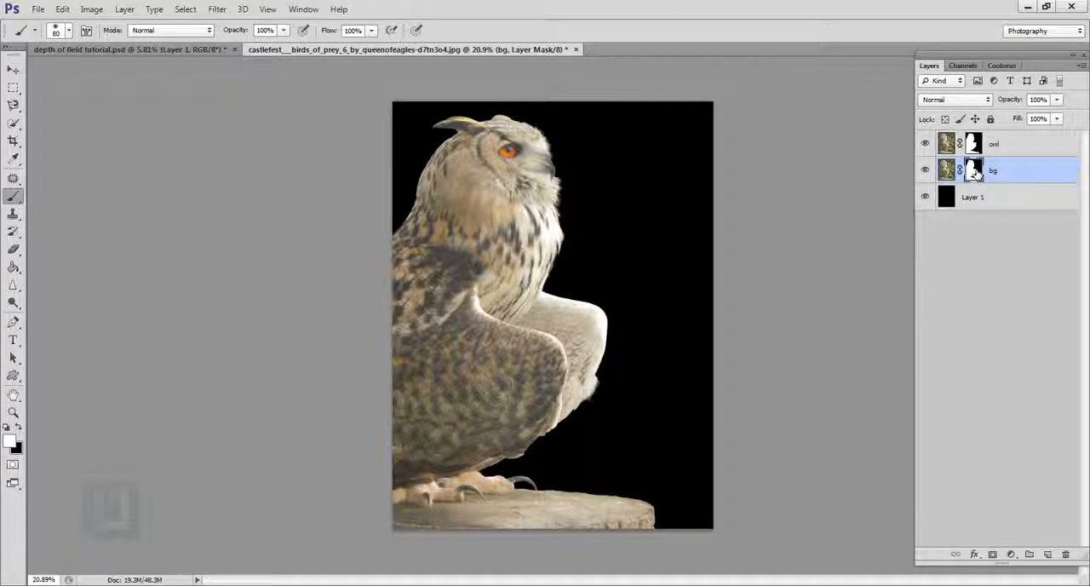
Step: Invert the bg layer's mask and toggle the owl and bg layers' visibility to check the separation
{"action": "key", "text": "ctrl+i"}
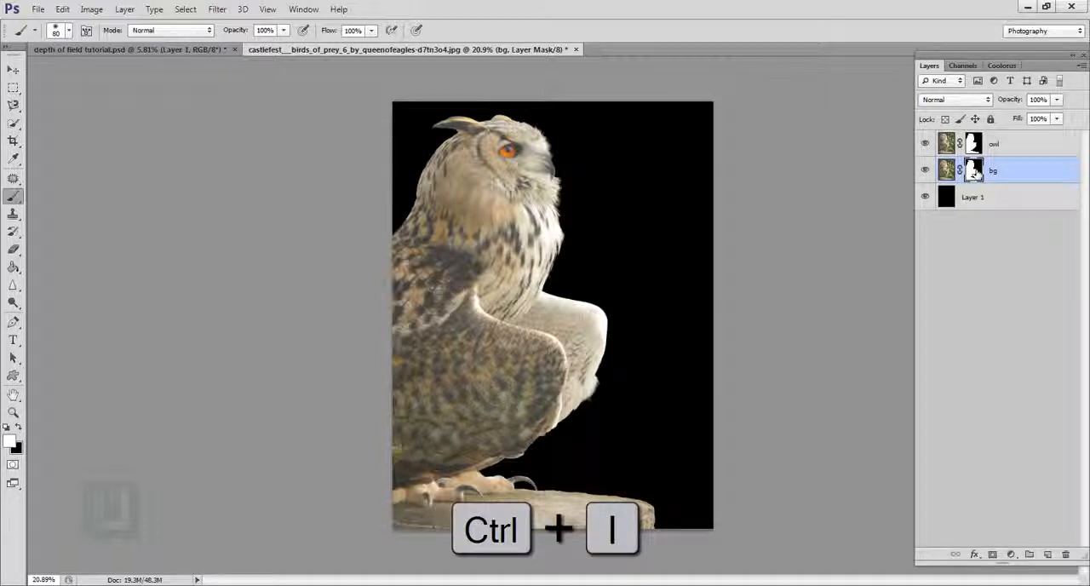
{"action": "key", "text": "ctrl+i"}
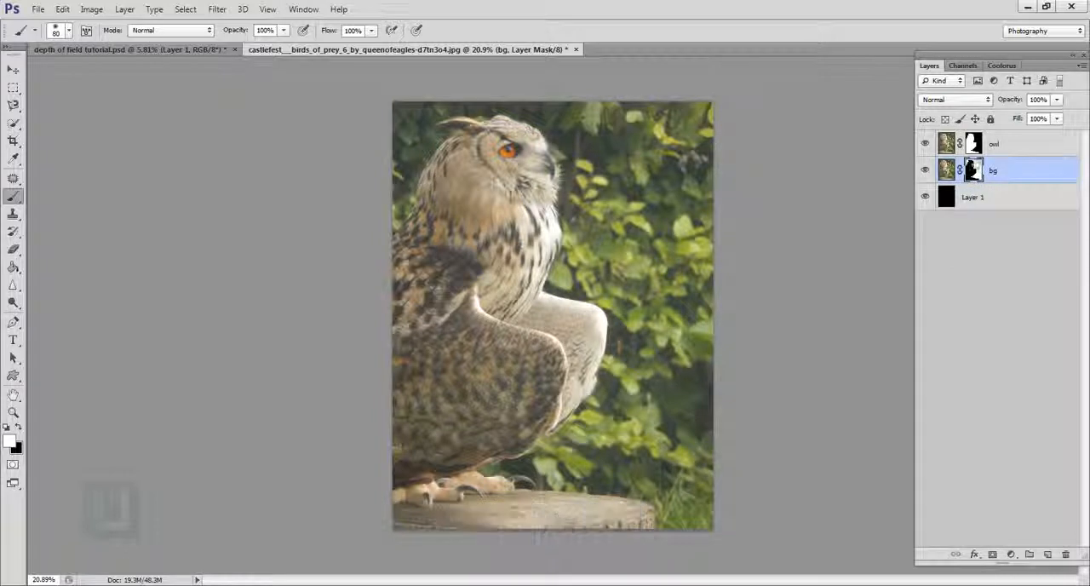
{"action": "left_click", "coordinate": [926, 143]}
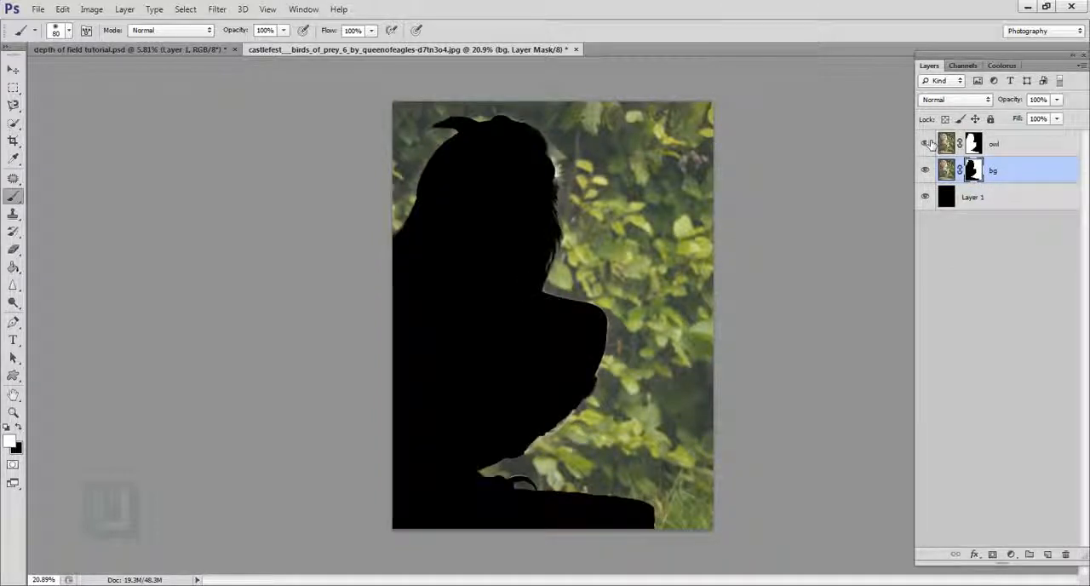
{"action": "left_click", "coordinate": [926, 143]}
{"action": "left_click", "coordinate": [926, 170]}
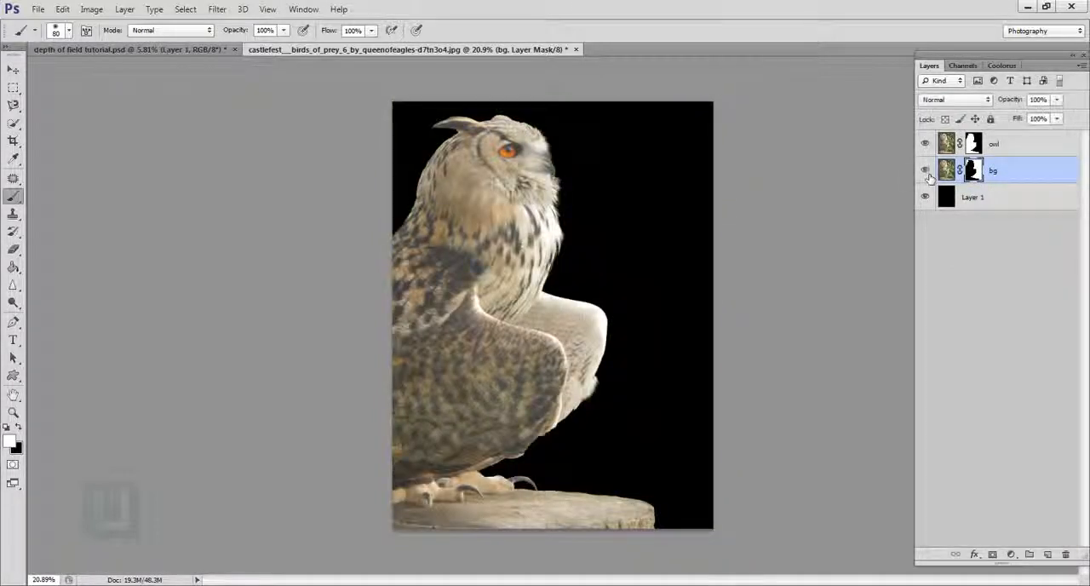
{"action": "left_click", "coordinate": [926, 170]}
{"action": "left_click", "coordinate": [925, 144]}
{"action": "left_click", "coordinate": [926, 143]}
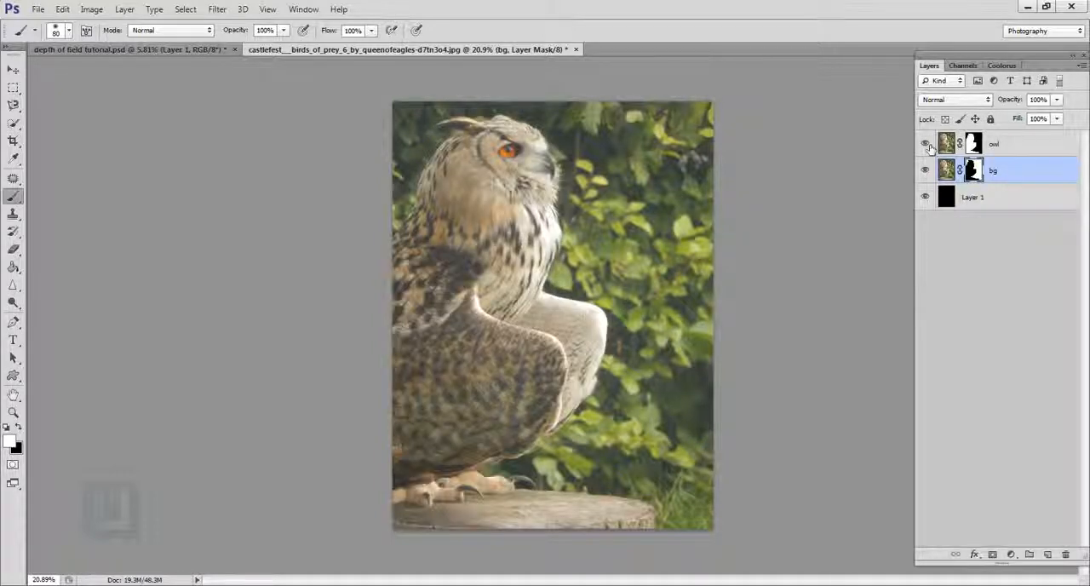
Step: Apply the bg layer's mask permanently and check the cutout by briefly hiding the owl layer
{"action": "left_click", "coordinate": [985, 206]}
{"action": "left_click", "coordinate": [976, 170]}
{"action": "right_click", "coordinate": [975, 168]}
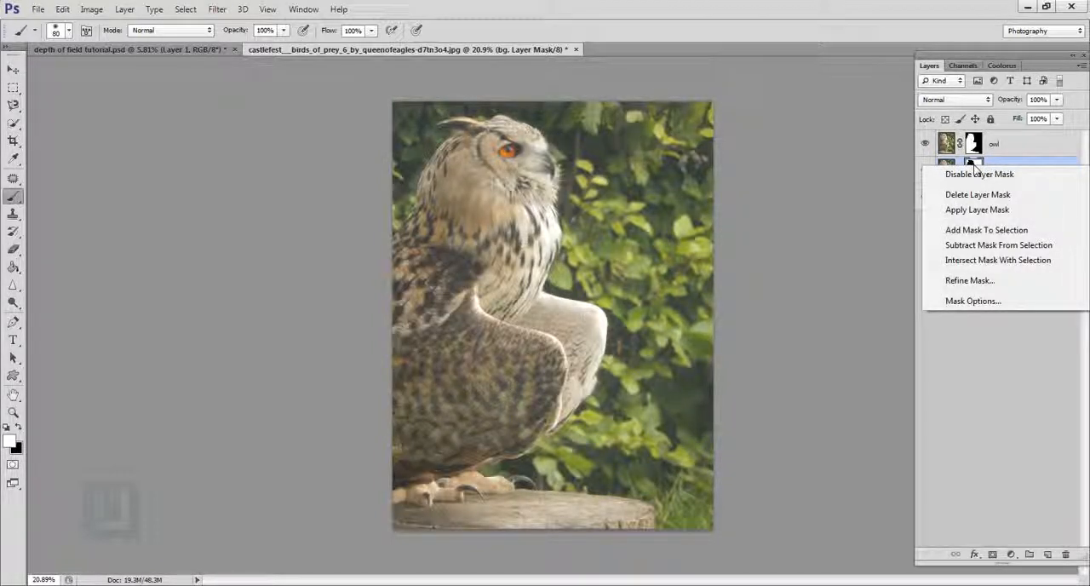
{"action": "left_click", "coordinate": [977, 209]}
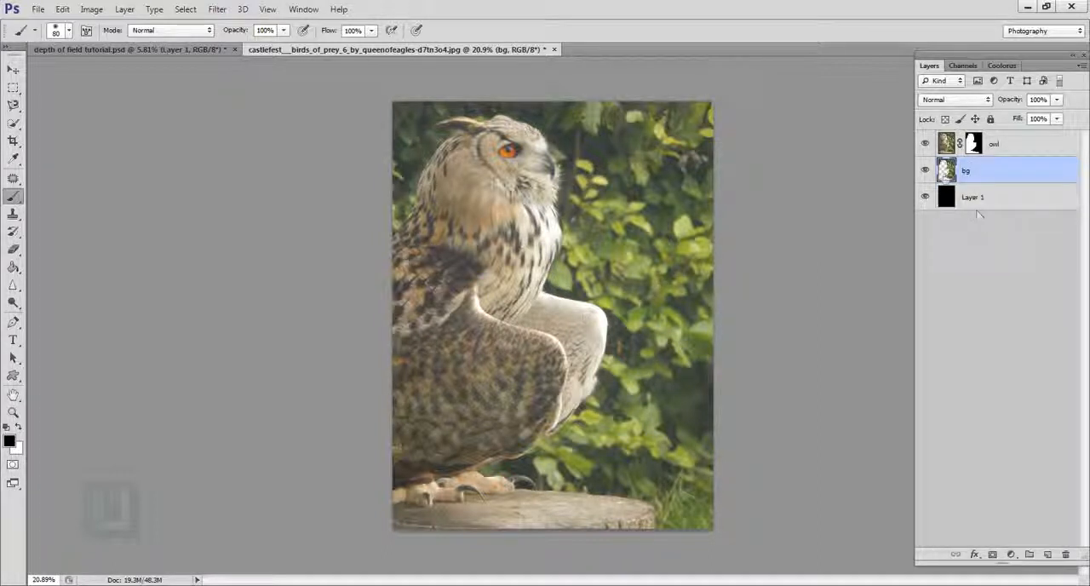
{"action": "left_click", "coordinate": [925, 144]}
{"action": "left_click", "coordinate": [924, 144]}
Step: Apply the owl layer's mask permanently and check the result by toggling the owl layer's visibility
{"action": "left_click", "coordinate": [975, 144]}
{"action": "right_click", "coordinate": [975, 144]}
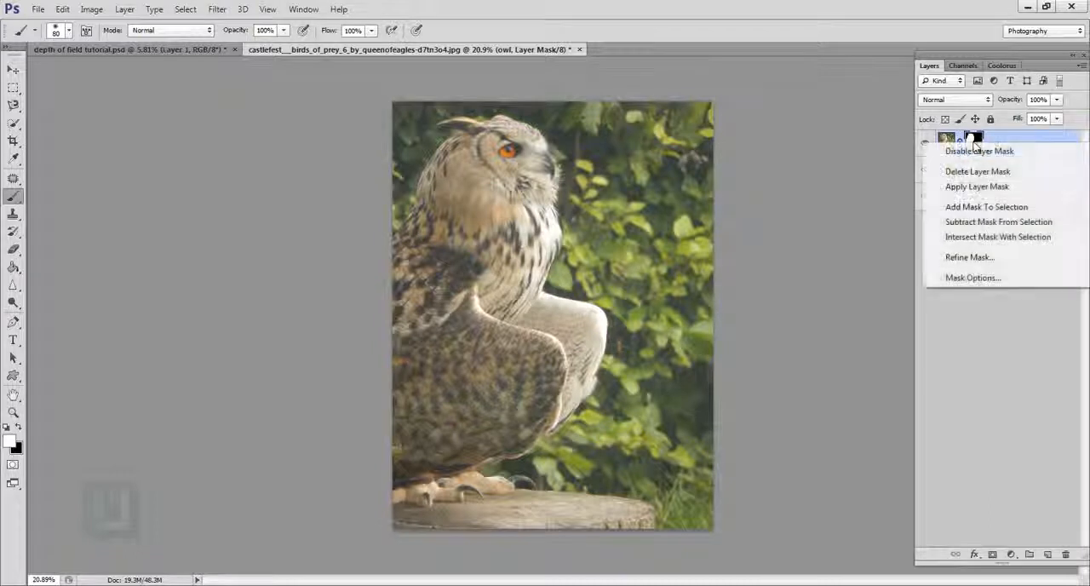
{"action": "left_click", "coordinate": [977, 186]}
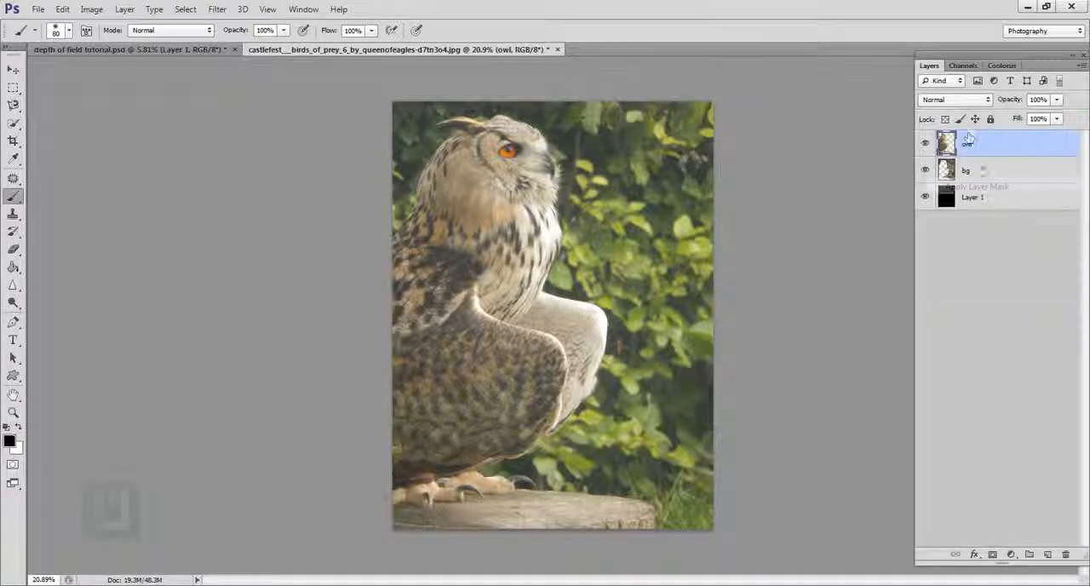
{"action": "left_click", "coordinate": [926, 145]}
{"action": "left_click", "coordinate": [927, 145]}
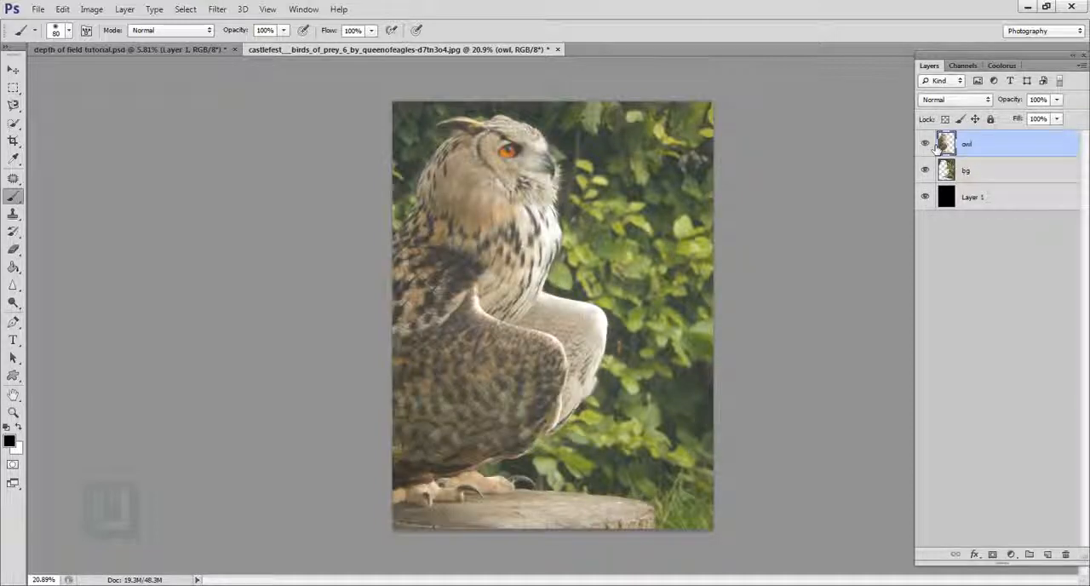
Step: Load the bg layer's pixels as a selection and apply a Gaussian Blur with a radius of 89.2 pixels
{"action": "left_click", "coordinate": [955, 173]}
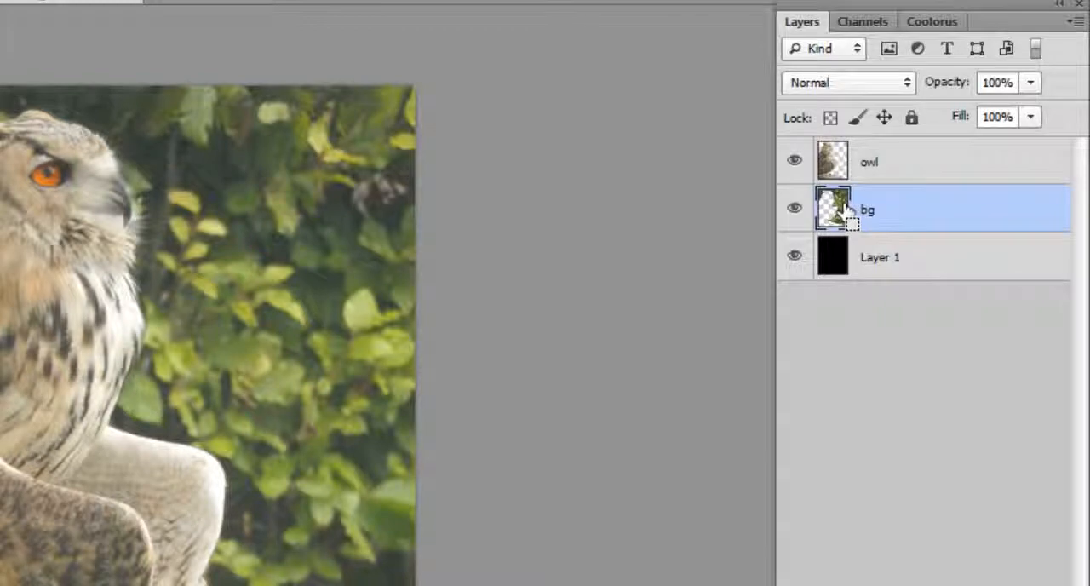
{"action": "left_click", "coordinate": [843, 213], "text": "ctrl"}
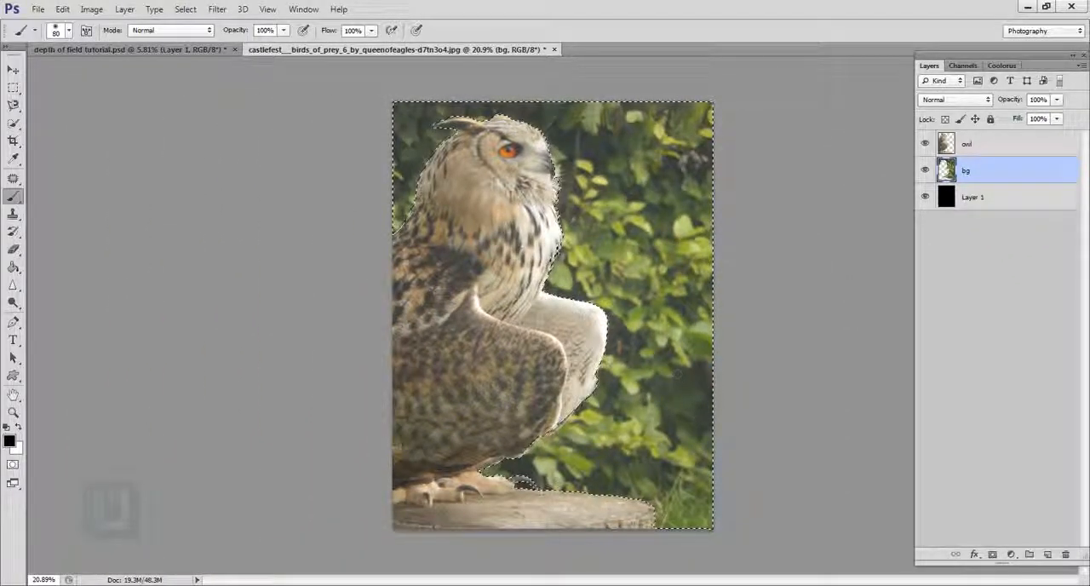
{"action": "left_click", "coordinate": [217, 9]}
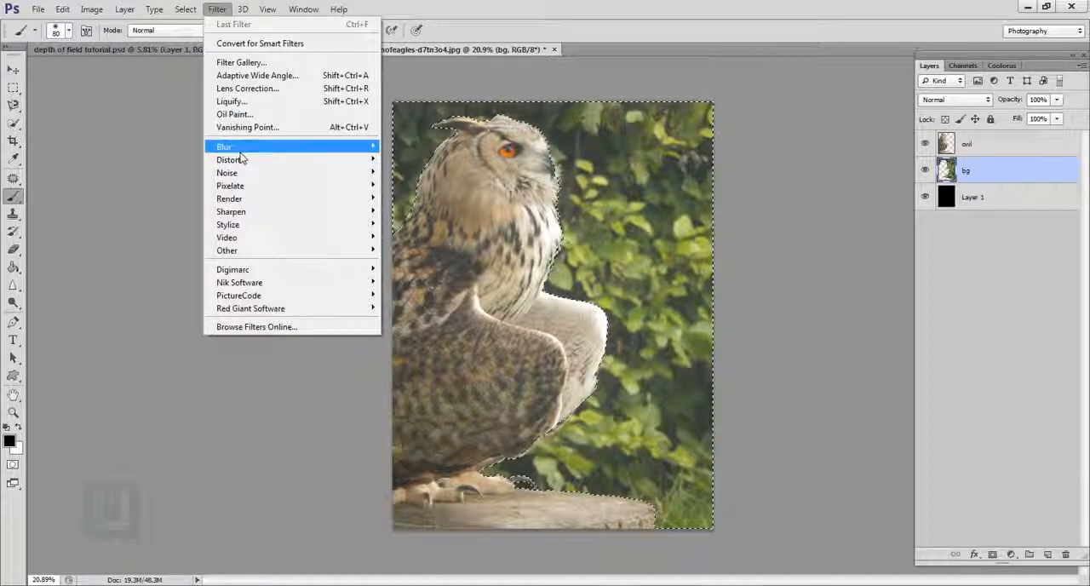
{"action": "mouse_move", "coordinate": [281, 147]}
{"action": "left_click", "coordinate": [419, 244]}
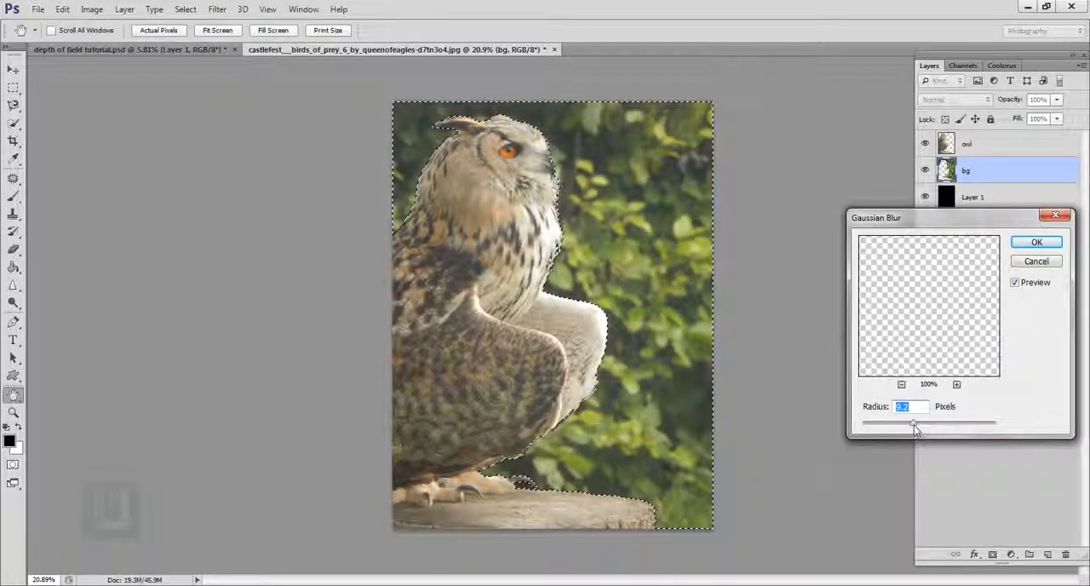
{"action": "left_click_drag", "start_coordinate": [913, 425], "coordinate": [945, 433]}
{"action": "left_click", "coordinate": [1037, 242]}
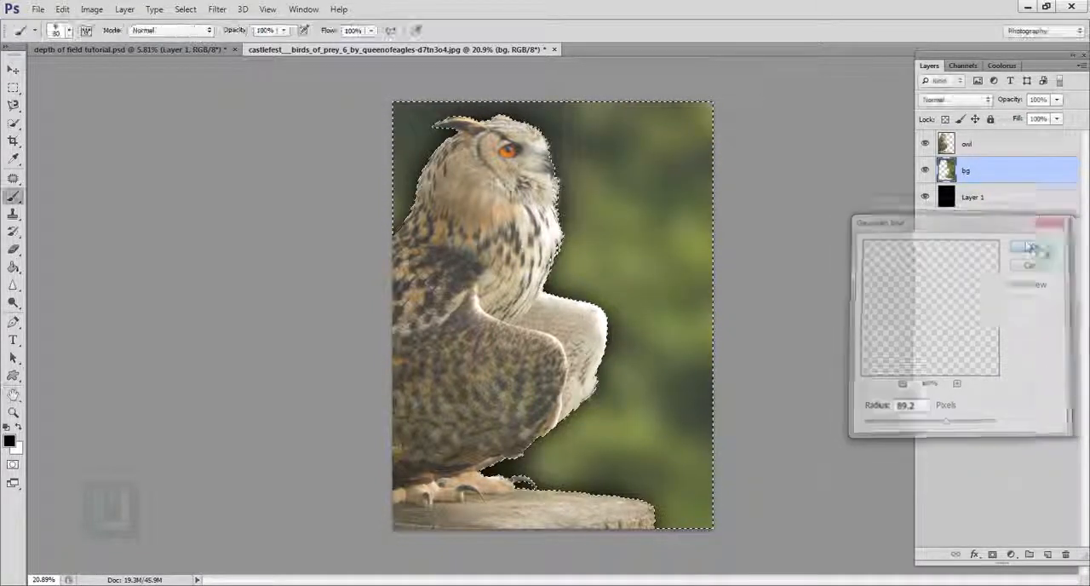
Step: Hide the owl layer, examine the blurred background's edge along the owl's outline, and select the bg layer
{"action": "scroll", "coordinate": [498, 289], "scroll_direction": "up", "scroll_amount": 3}
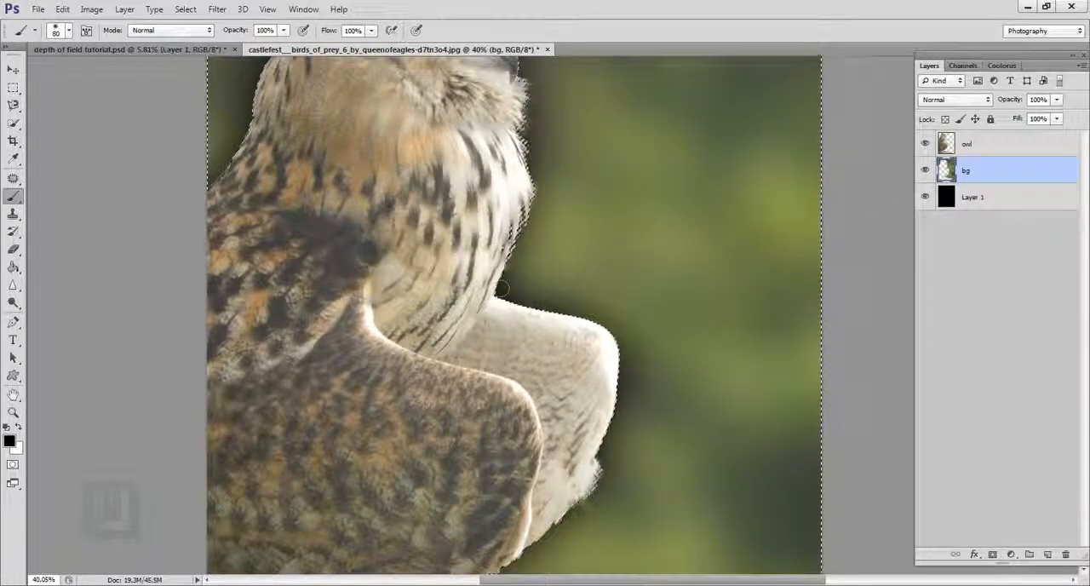
{"action": "left_click", "coordinate": [973, 201]}
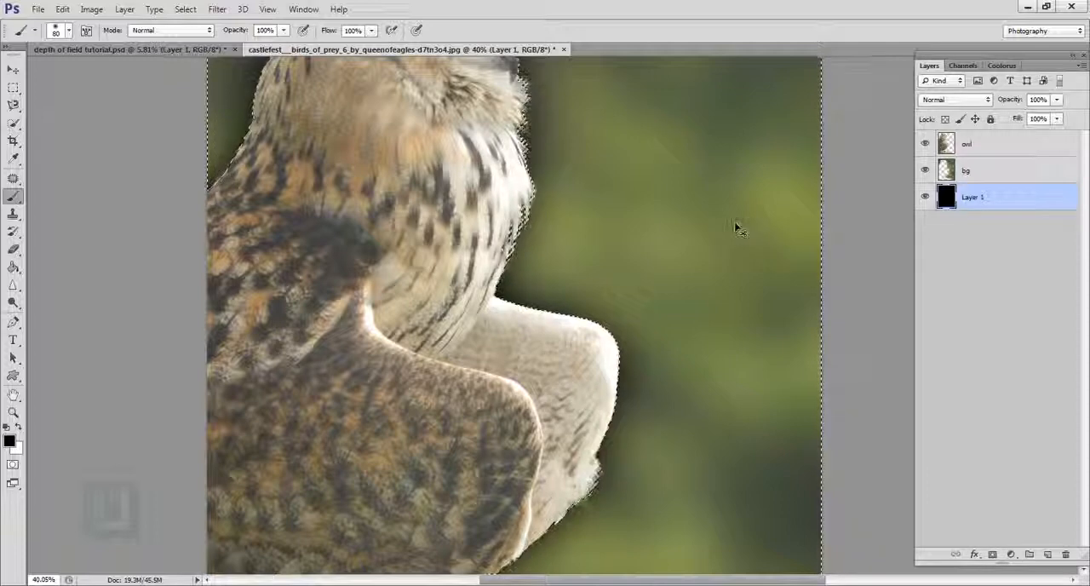
{"action": "left_click_drag", "start_coordinate": [735, 227], "coordinate": [519, 279]}
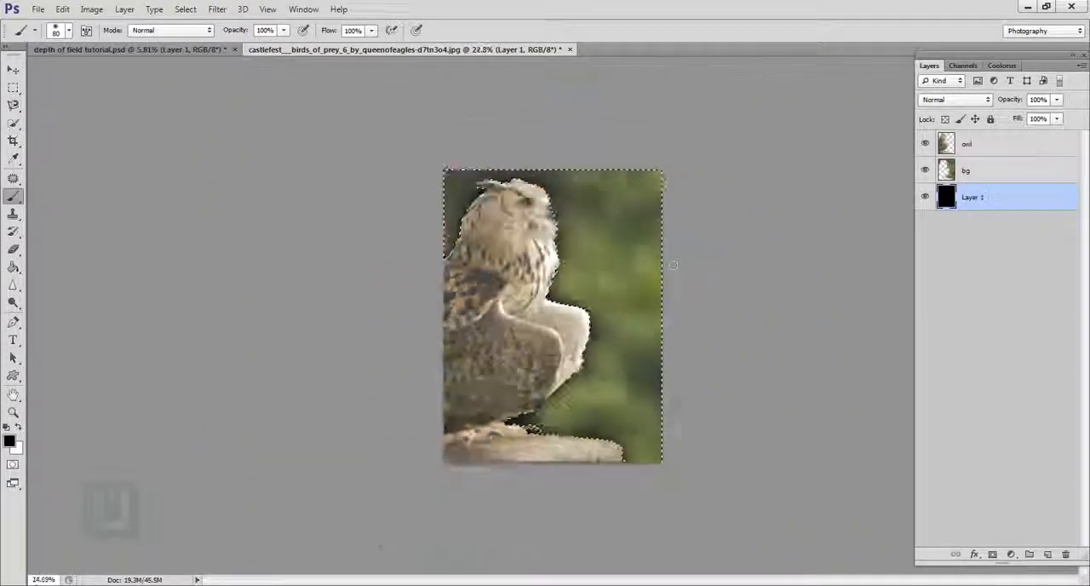
{"action": "left_click", "coordinate": [926, 145]}
{"action": "scroll", "coordinate": [520, 279], "scroll_direction": "up", "scroll_amount": 7}
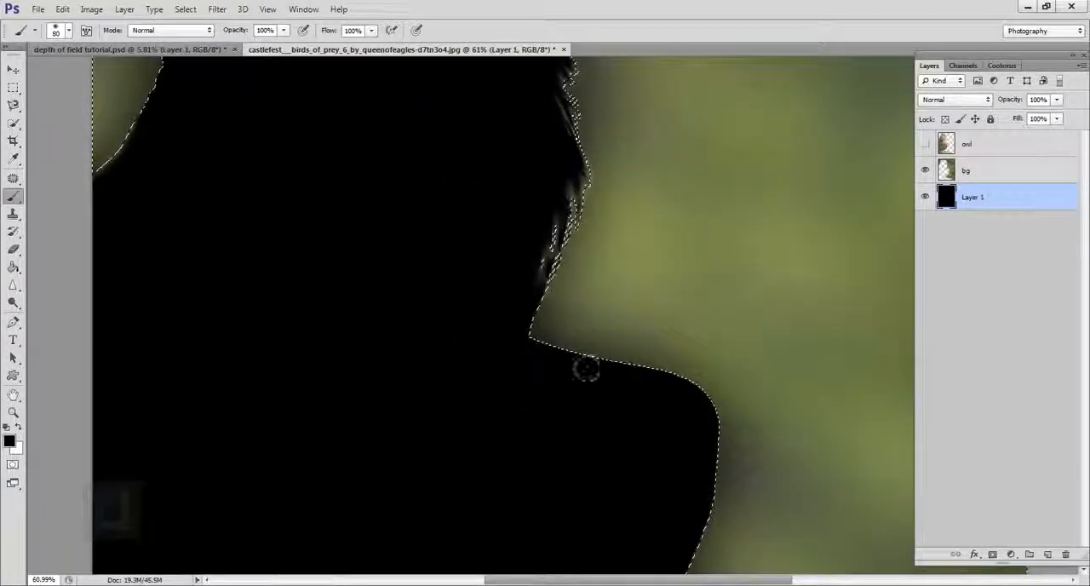
{"action": "scroll", "coordinate": [584, 350], "scroll_direction": "down", "scroll_amount": 7}
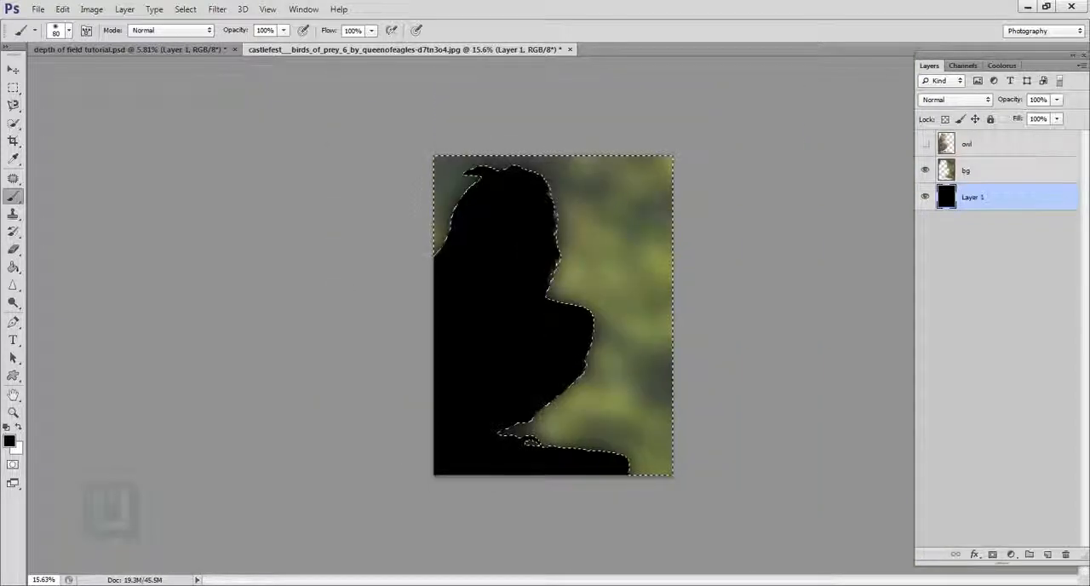
{"action": "left_click", "coordinate": [937, 171]}
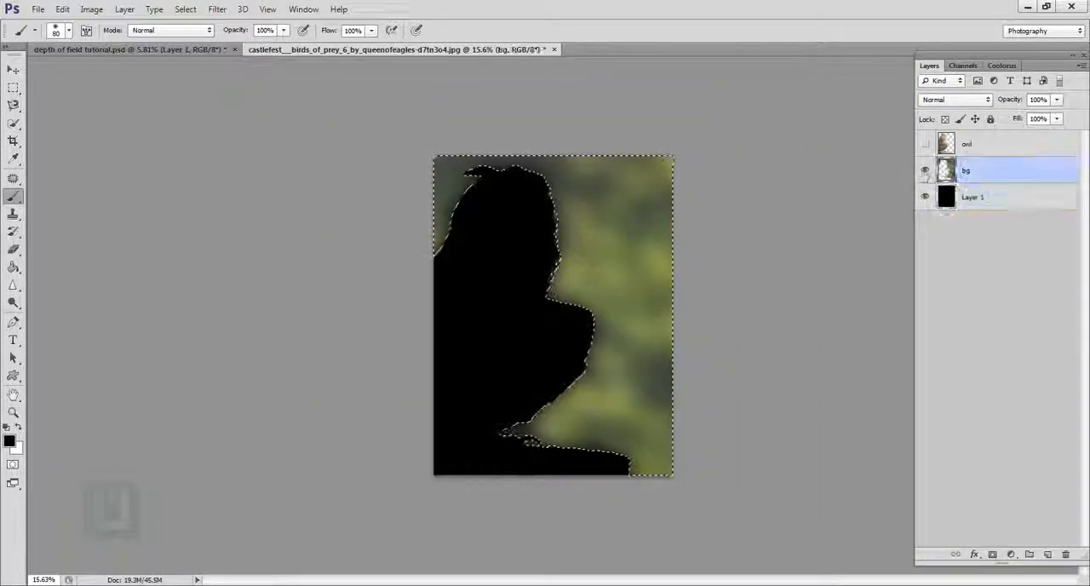
{"action": "left_click", "coordinate": [926, 170]}
{"action": "left_click", "coordinate": [926, 170]}
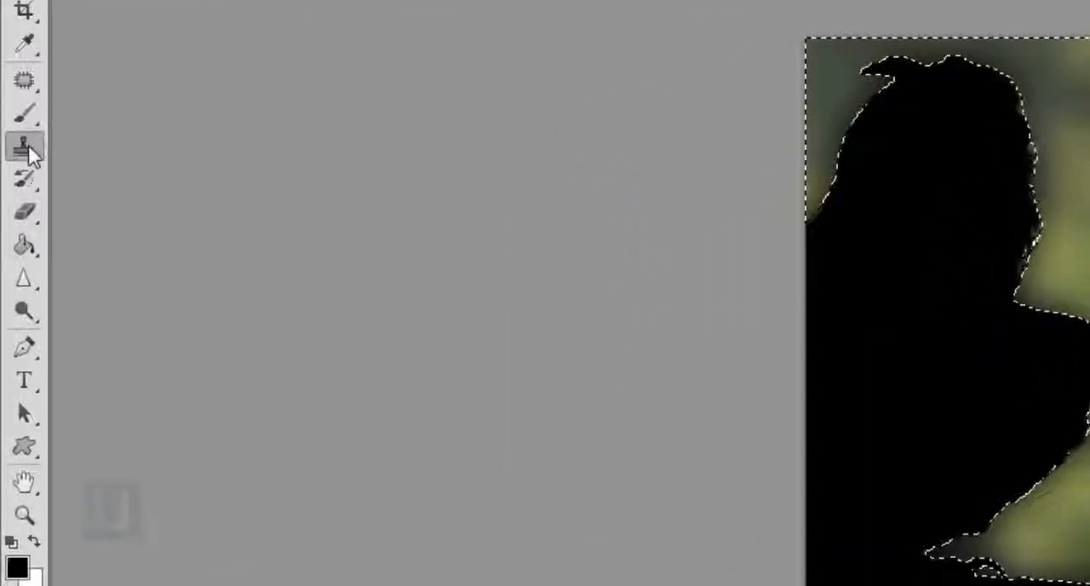
Step: Clone blurred foliage over the bg layer's dark edges with a 700 px Clone Stamp and show the owl layer
{"action": "right_click", "coordinate": [12, 213]}
{"action": "left_click", "coordinate": [139, 236]}
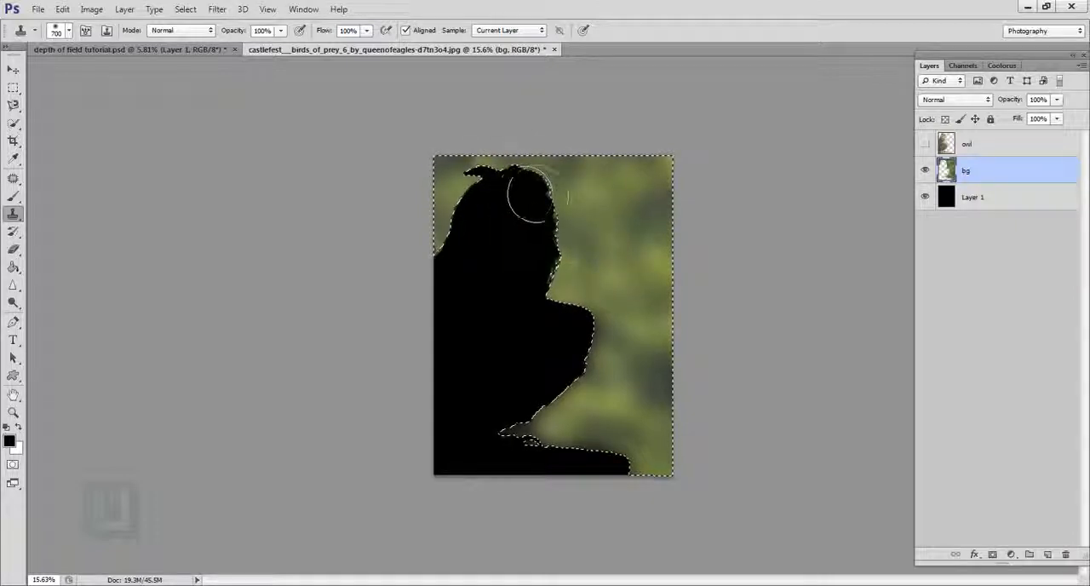
{"action": "left_click", "coordinate": [627, 216], "text": "alt"}
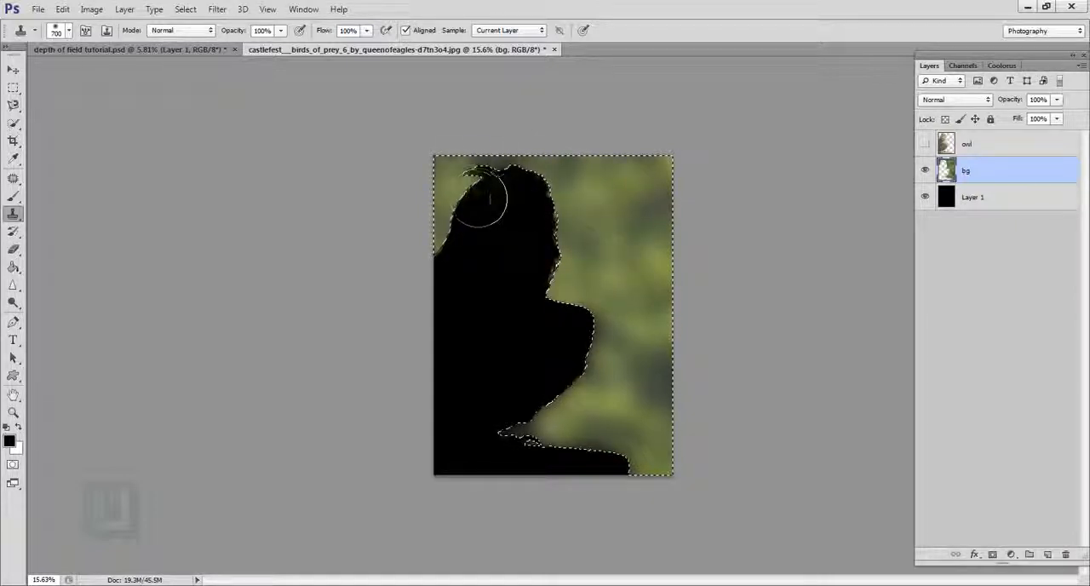
{"action": "left_click", "coordinate": [598, 272], "text": "alt"}
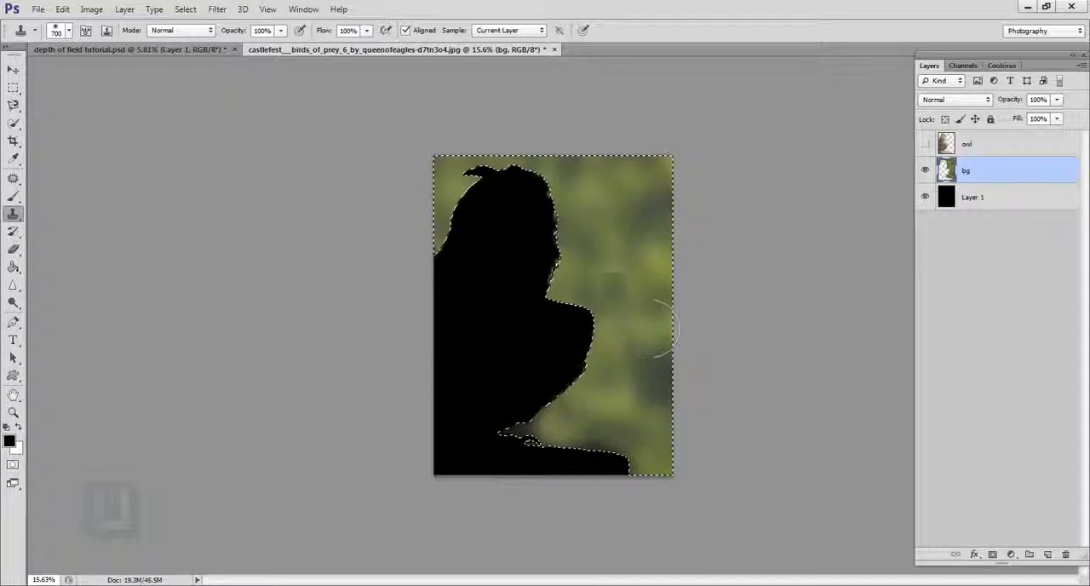
{"action": "left_click", "coordinate": [612, 243], "text": "alt"}
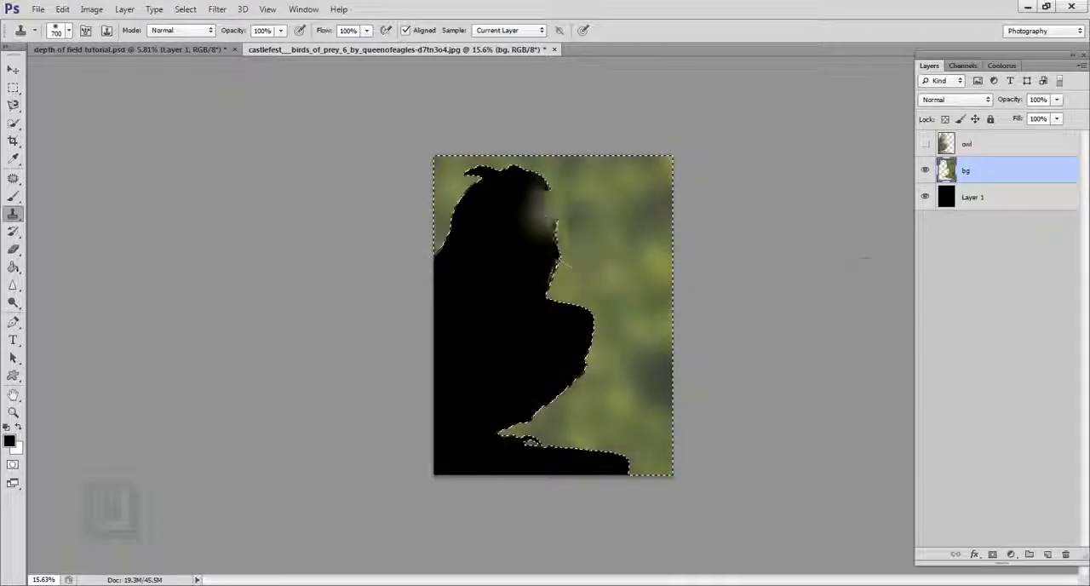
{"action": "left_click", "coordinate": [926, 144]}
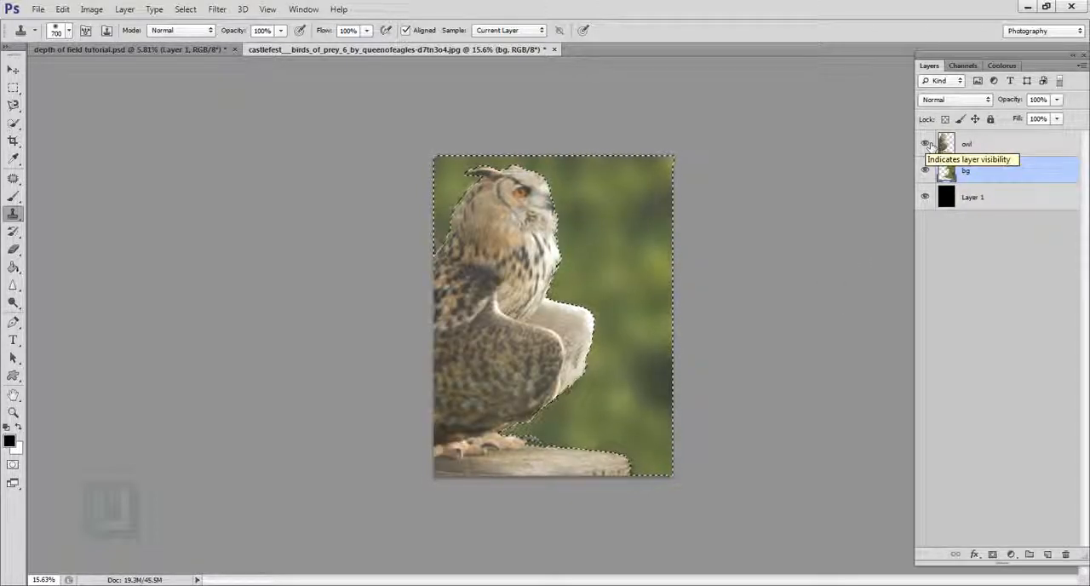
{"action": "left_click", "coordinate": [926, 144]}
{"action": "left_click", "coordinate": [926, 144]}
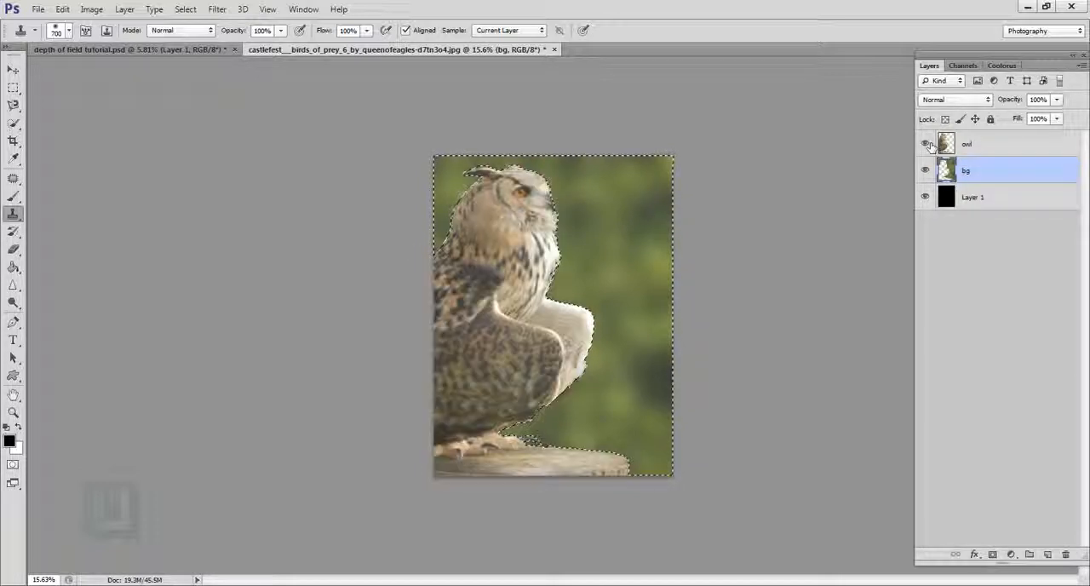
Step: Apply another Gaussian Blur with a radius of 117.7 pixels to the selected area of the bg layer
{"action": "left_click", "coordinate": [217, 9]}
{"action": "mouse_move", "coordinate": [358, 147]}
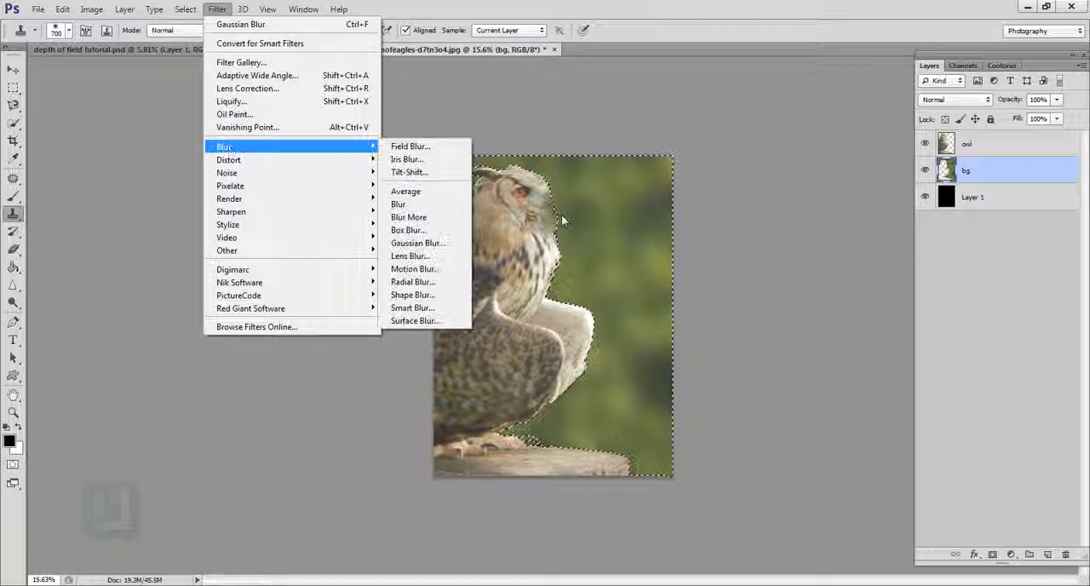
{"action": "left_click", "coordinate": [418, 243]}
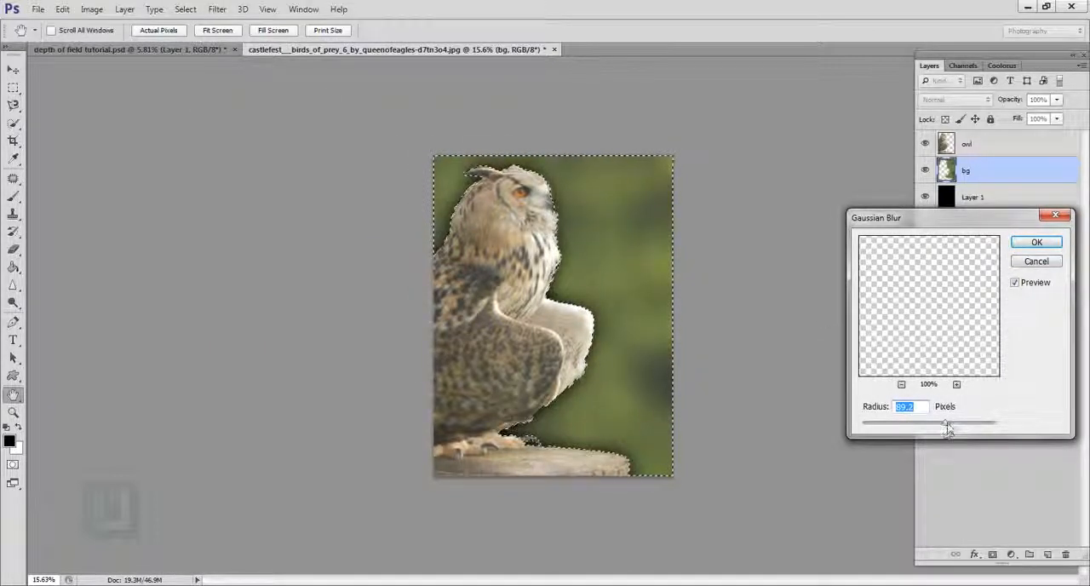
{"action": "left_click_drag", "start_coordinate": [945, 425], "coordinate": [947, 427]}
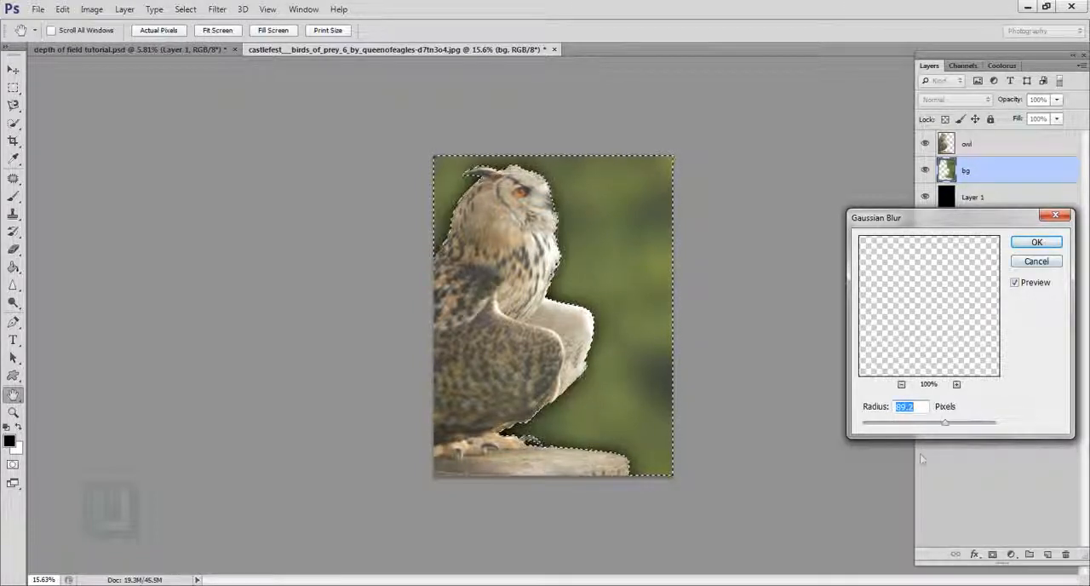
{"action": "left_click_drag", "start_coordinate": [948, 430], "coordinate": [954, 429]}
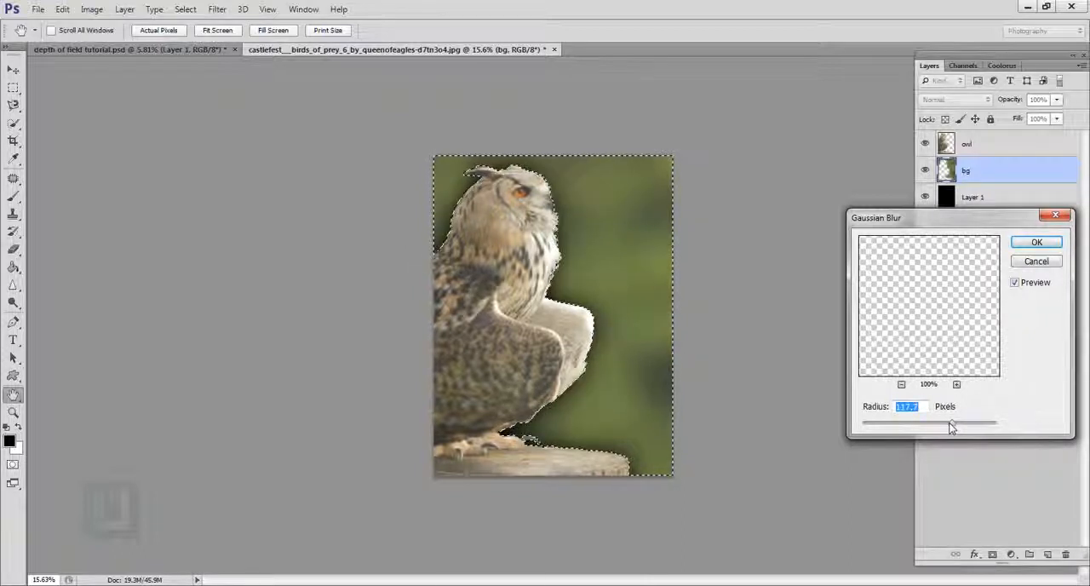
{"action": "left_click", "coordinate": [1037, 241]}
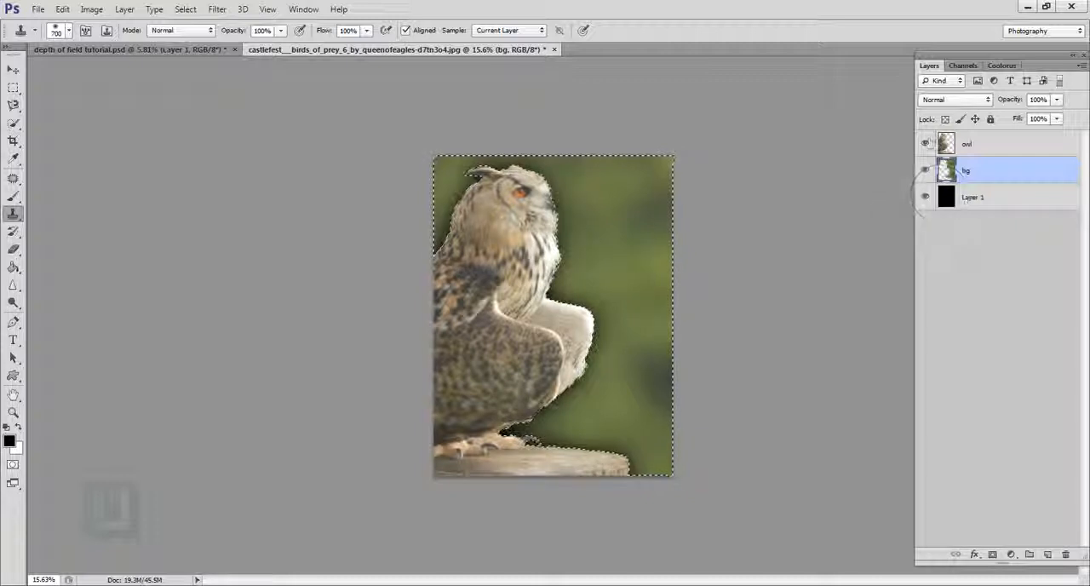
Step: With the owl layer hidden, clone blurred foliage over the bg layer's dark edges again and restore the owl's visibility
{"action": "left_click", "coordinate": [926, 143]}
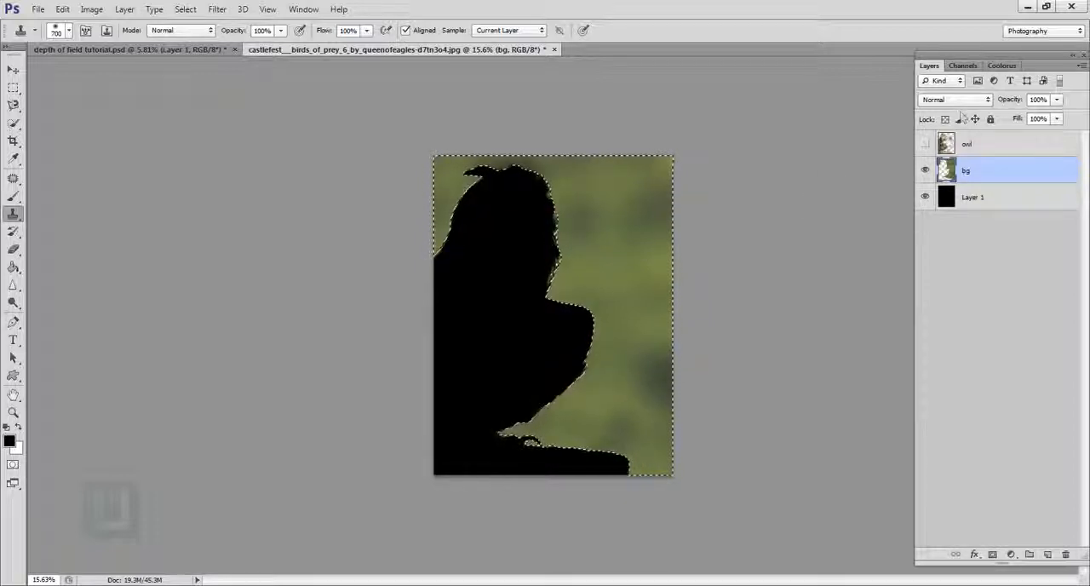
{"action": "left_click", "coordinate": [926, 145]}
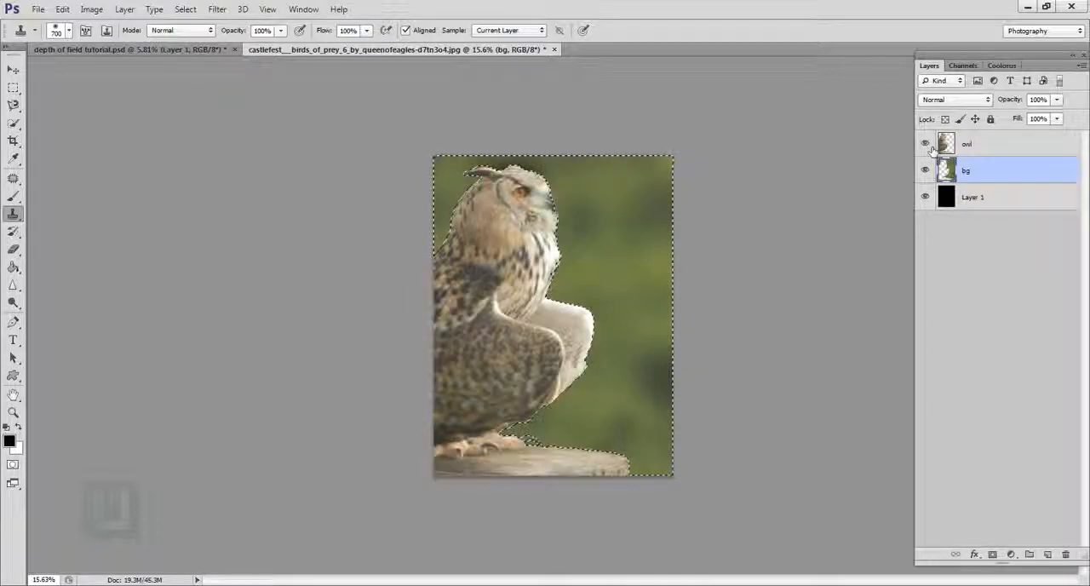
Step: Clear the active selection and toggle the bg layer's visibility to check the blurred background behind the owl
{"action": "left_click", "coordinate": [216, 10]}
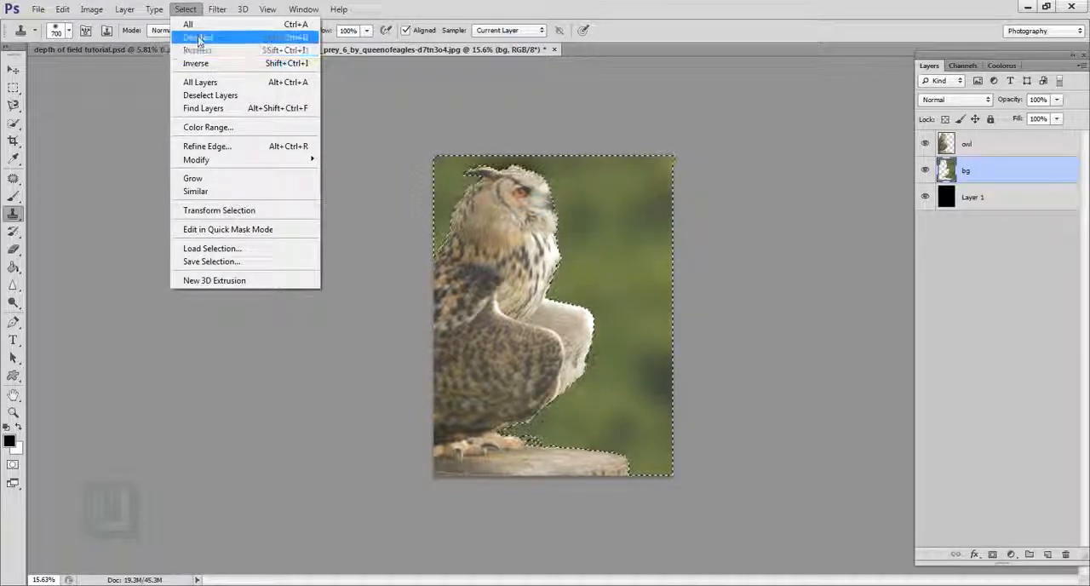
{"action": "left_click", "coordinate": [200, 36]}
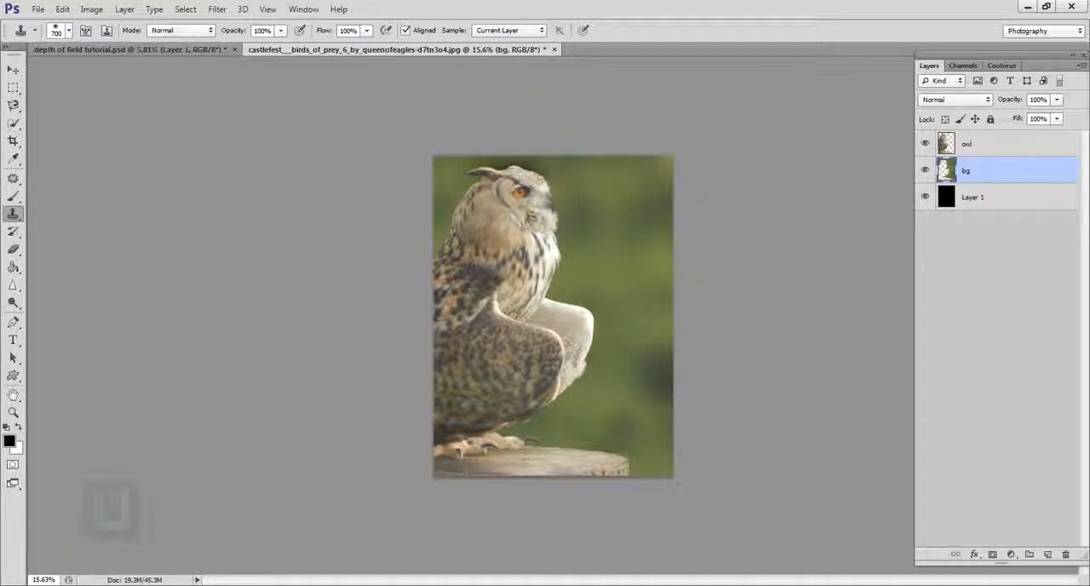
{"action": "left_click", "coordinate": [944, 170], "text": "ctrl"}
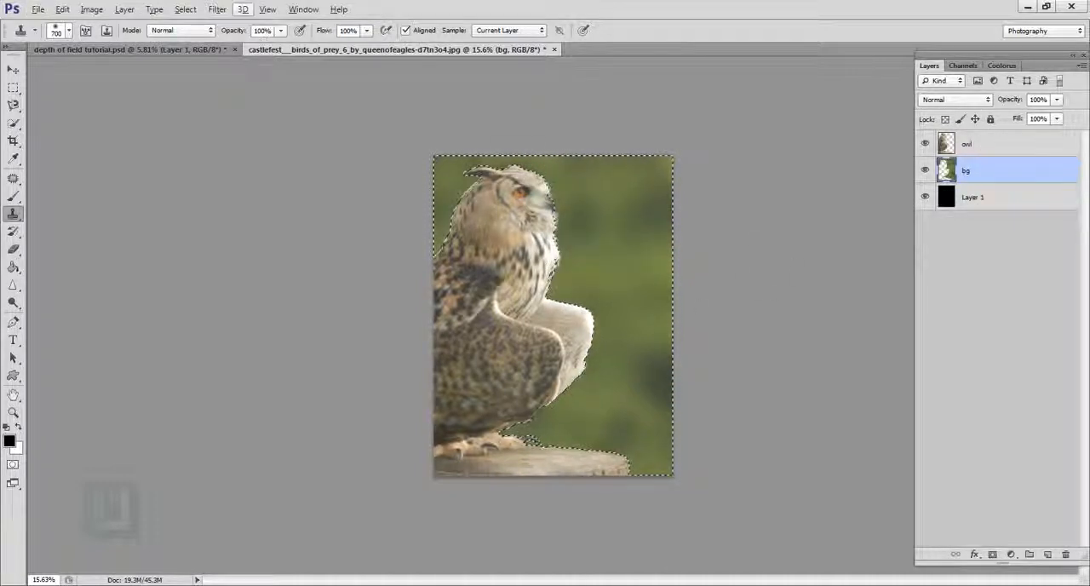
{"action": "left_click", "coordinate": [218, 10]}
{"action": "mouse_move", "coordinate": [184, 9]}
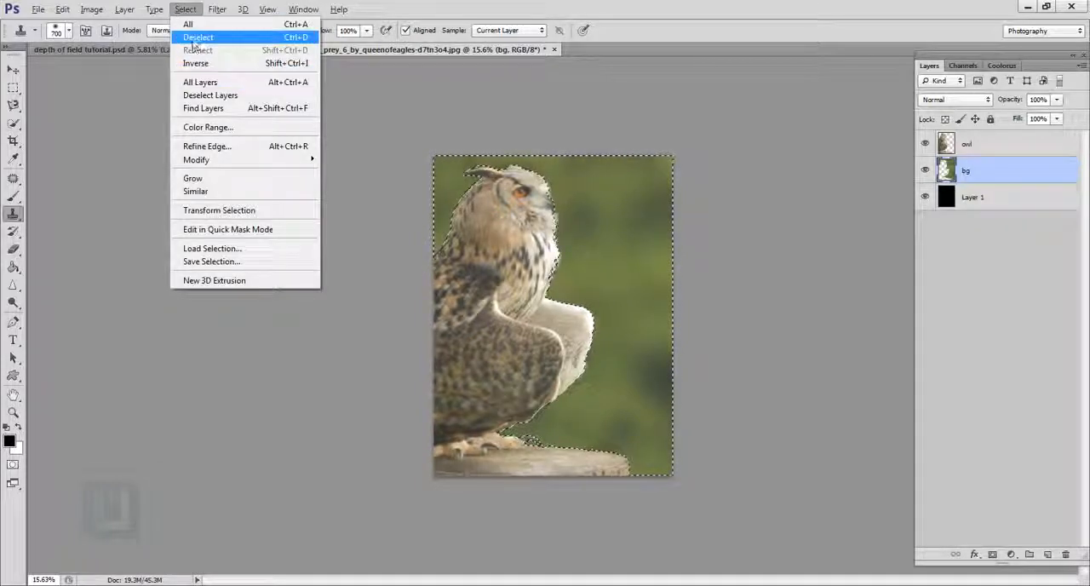
{"action": "left_click", "coordinate": [204, 36]}
{"action": "left_click", "coordinate": [926, 170]}
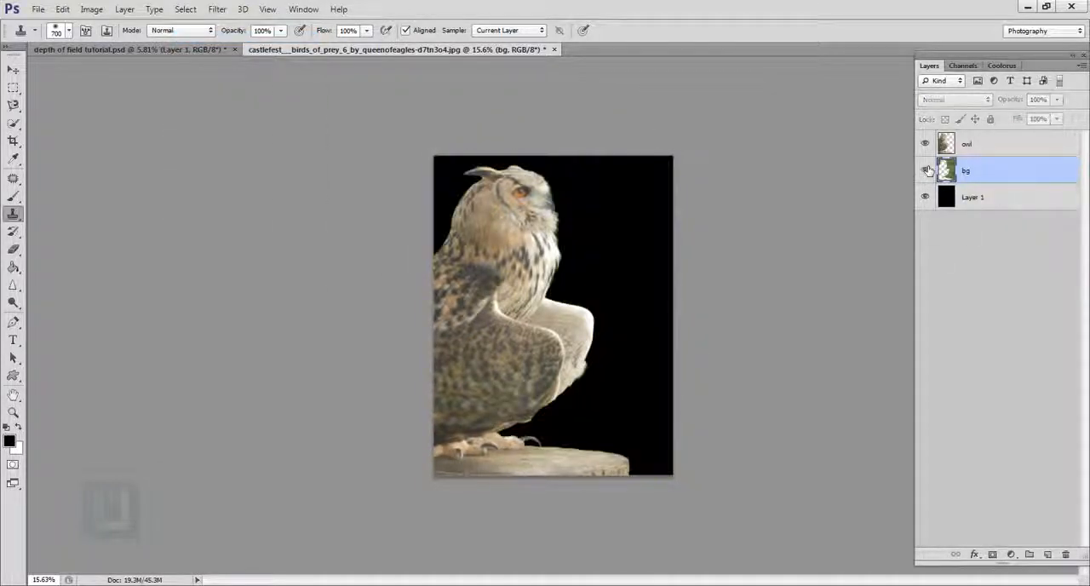
{"action": "left_click", "coordinate": [927, 170]}
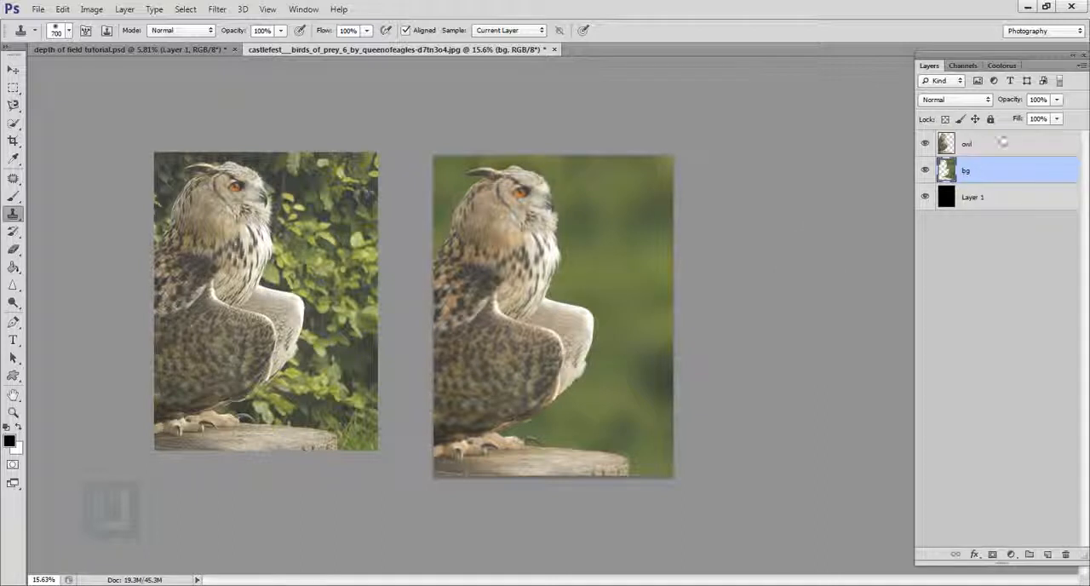
Step: Add a Curves adjustment above the owl layer, raising the highlights and setting the shadow point to input 84, output 66
{"action": "left_click", "coordinate": [1000, 143]}
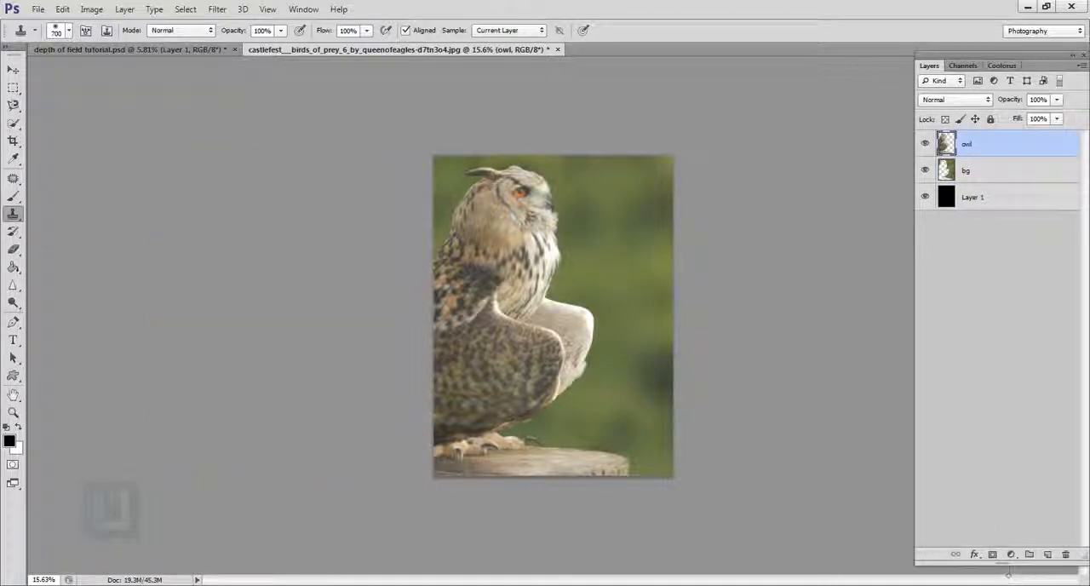
{"action": "left_click", "coordinate": [1011, 555]}
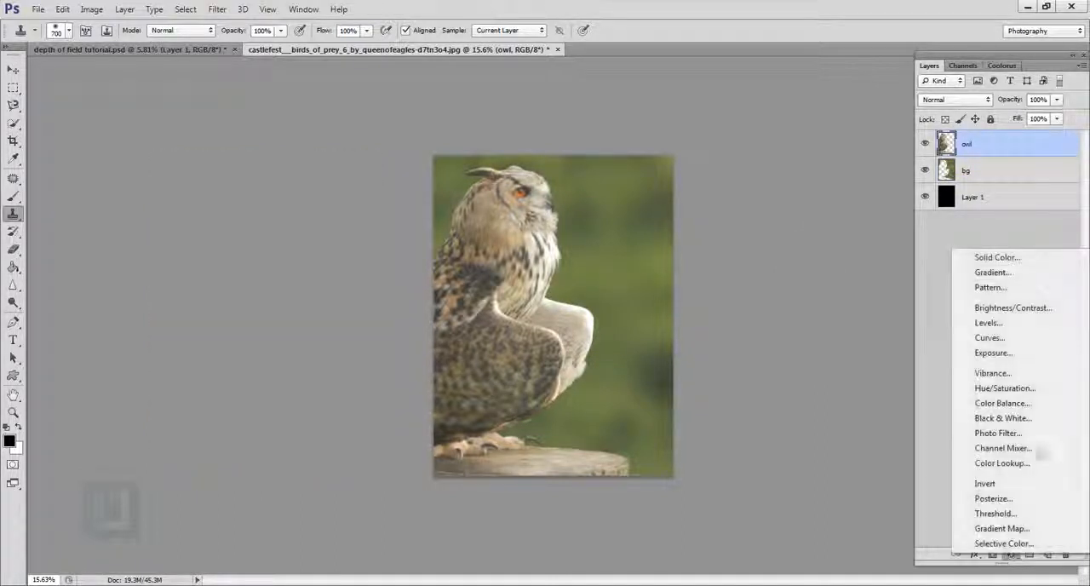
{"action": "left_click", "coordinate": [989, 337]}
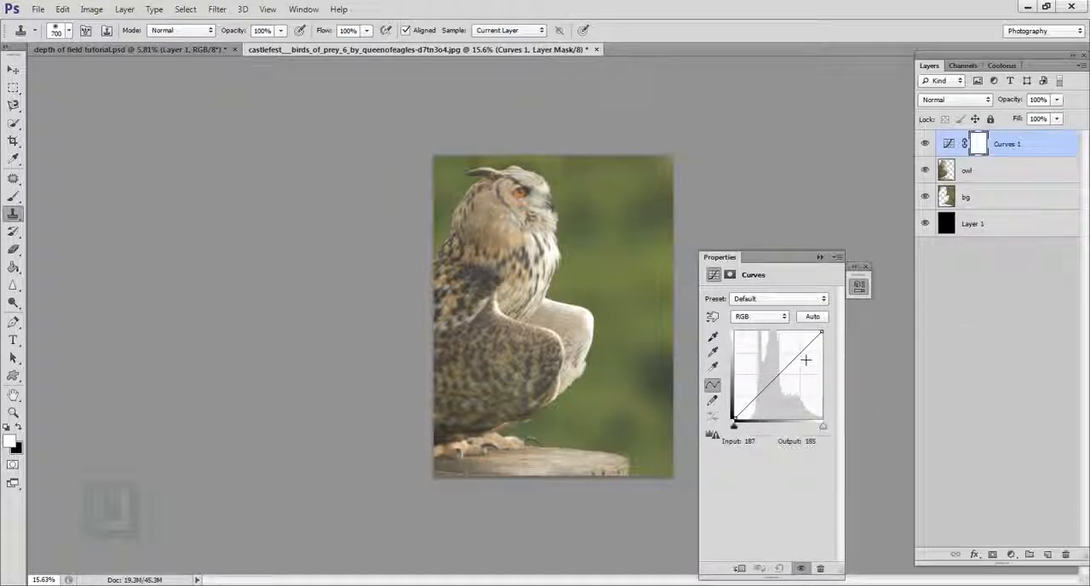
{"action": "left_click", "coordinate": [801, 350]}
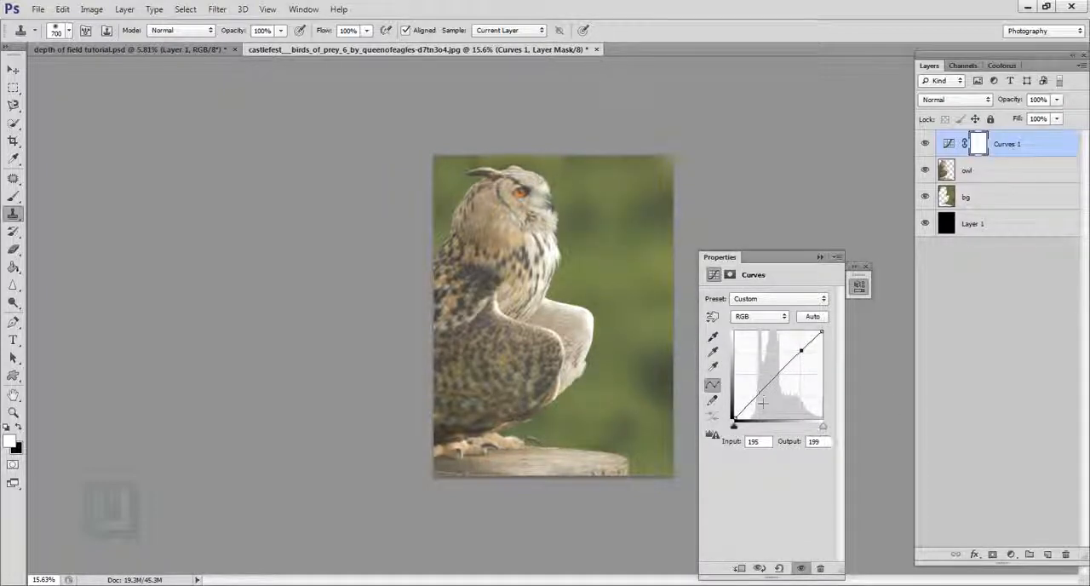
{"action": "left_click_drag", "start_coordinate": [758, 396], "coordinate": [760, 408]}
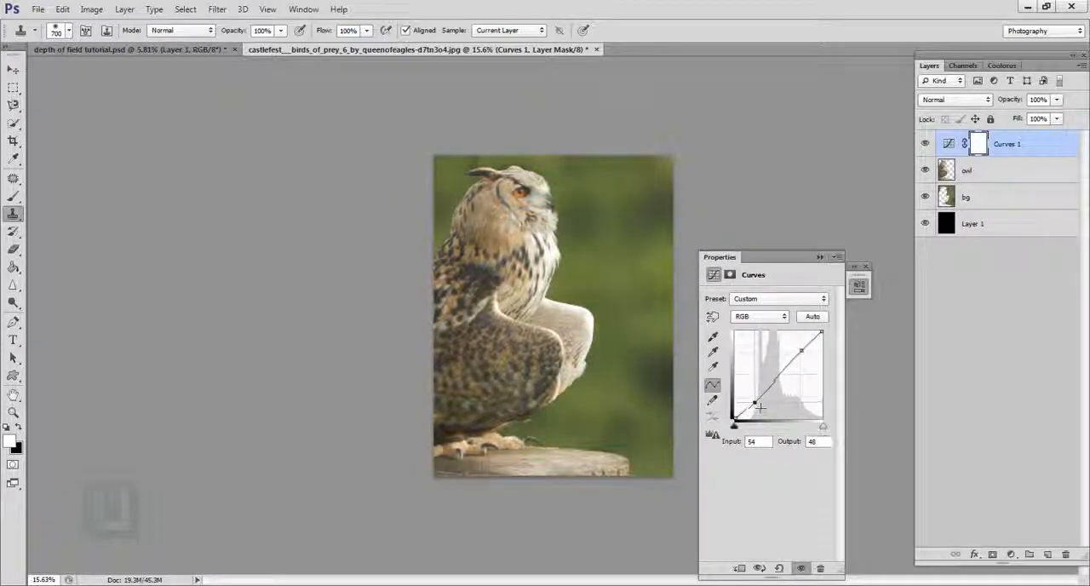
{"action": "left_click_drag", "start_coordinate": [805, 358], "coordinate": [808, 352]}
{"action": "left_click_drag", "start_coordinate": [756, 404], "coordinate": [759, 410]}
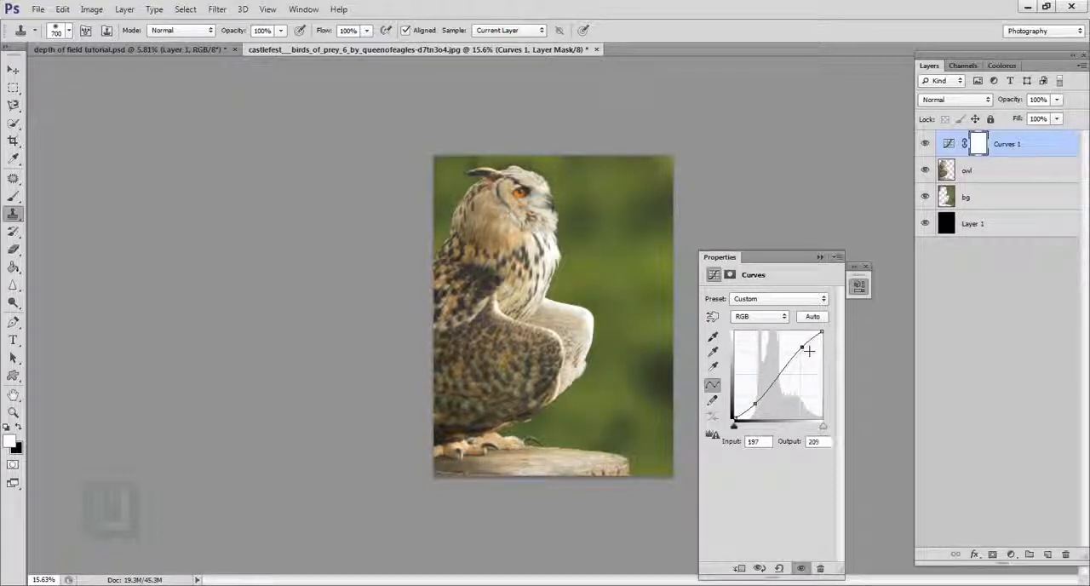
{"action": "left_click_drag", "start_coordinate": [808, 350], "coordinate": [809, 350]}
{"action": "mouse_move", "coordinate": [761, 409]}
{"action": "left_mouse_down"}
{"action": "mouse_move", "coordinate": [785, 388]}
{"action": "mouse_move", "coordinate": [770, 399]}
{"action": "left_mouse_up"}
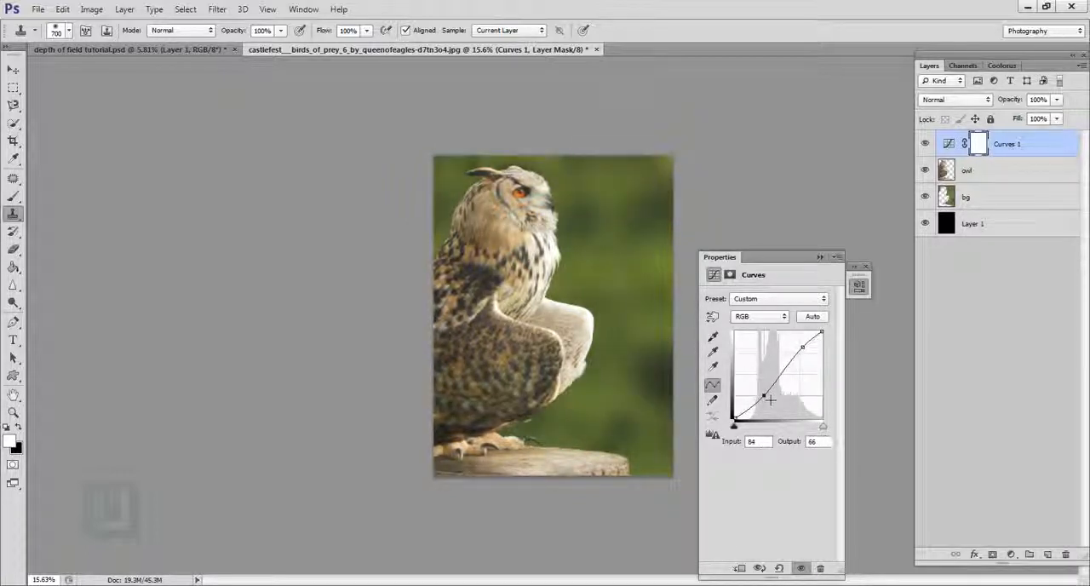
{"action": "left_click", "coordinate": [926, 144]}
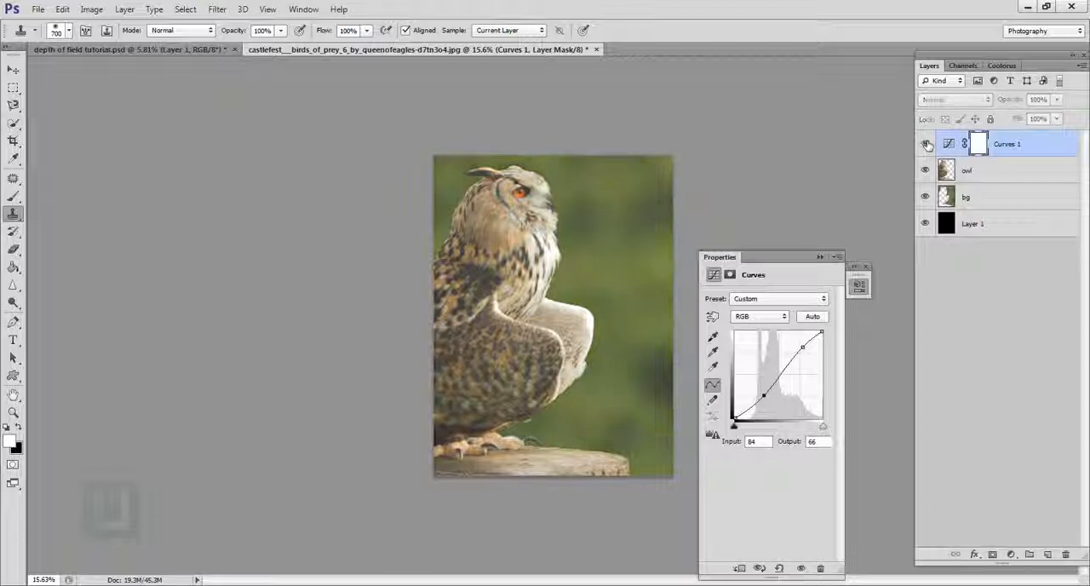
{"action": "left_click", "coordinate": [926, 144]}
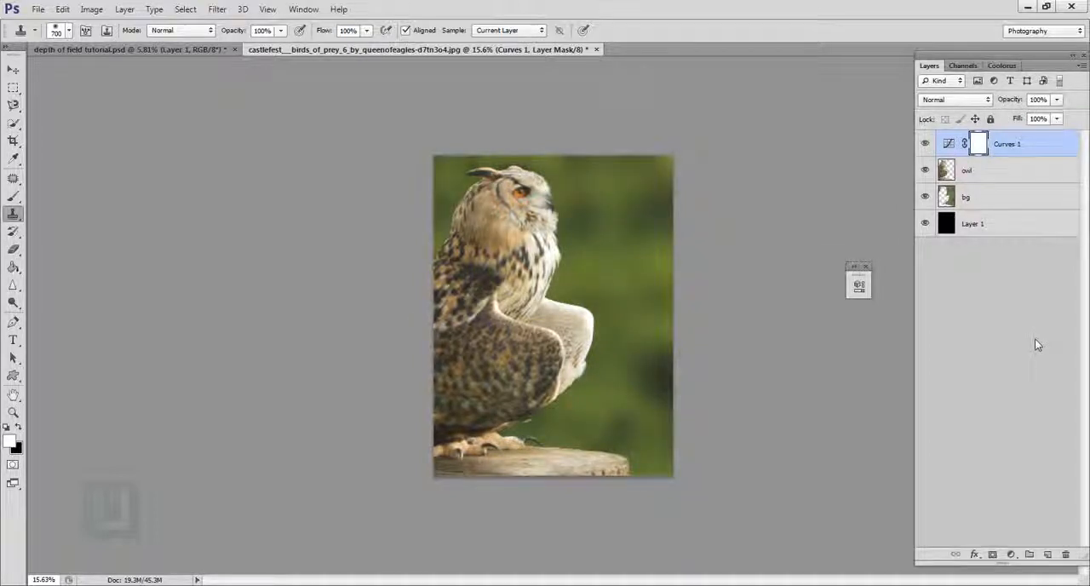
Step: On a new layer above the Curves adjustment, paint a soft white glow beside the owl's head with a 2500 px brush
{"action": "left_click", "coordinate": [1048, 555]}
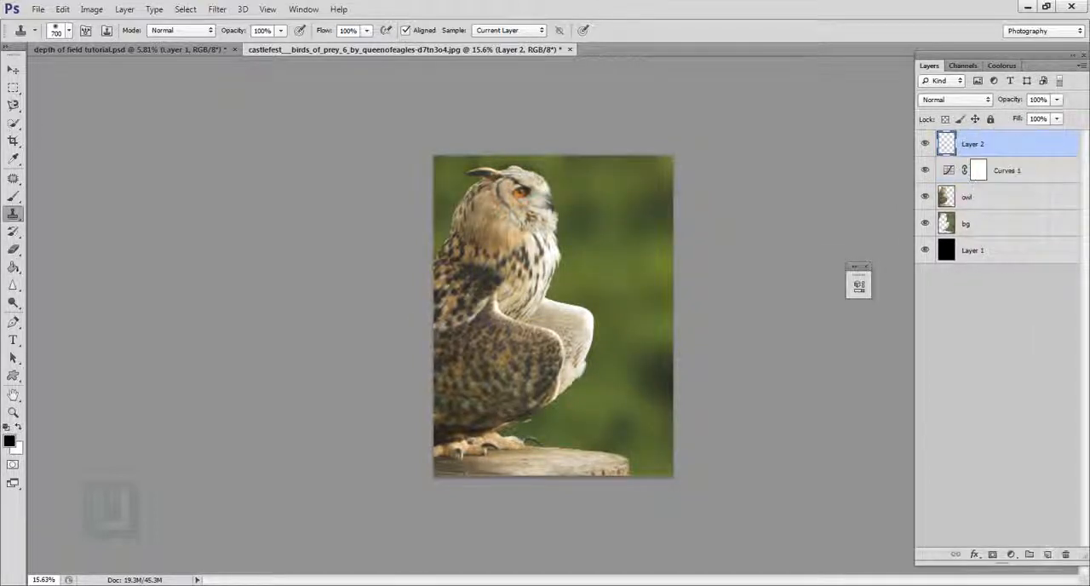
{"action": "left_click", "coordinate": [12, 196]}
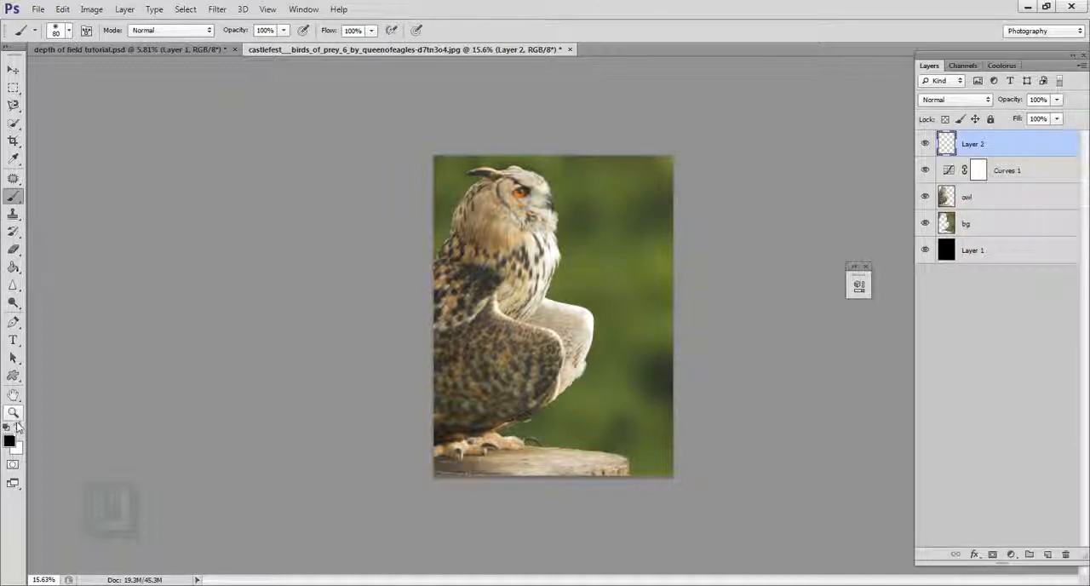
{"action": "left_click", "coordinate": [18, 427]}
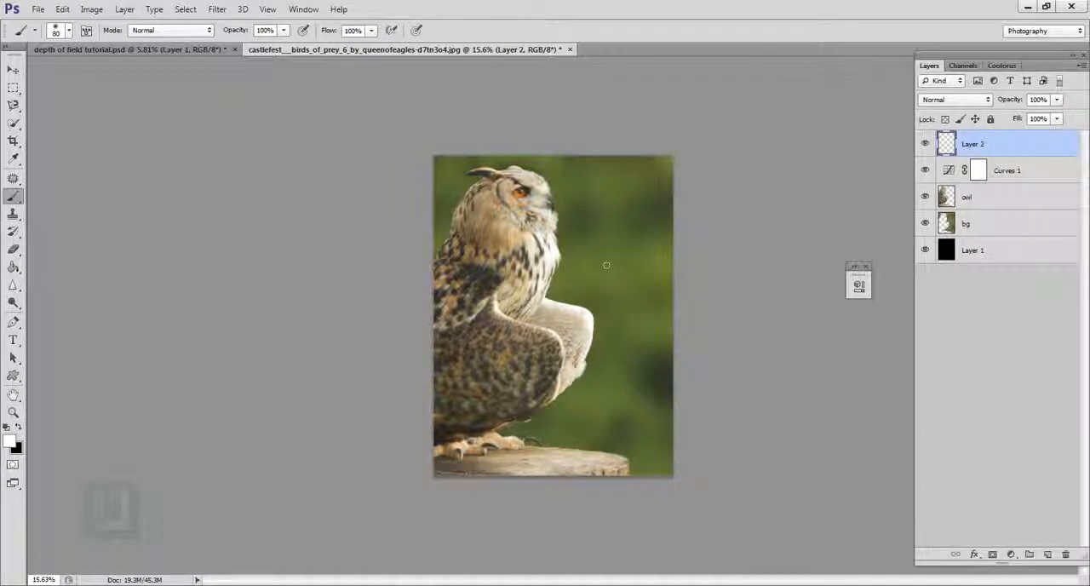
{"action": "key", "text": "bracketright"}
{"action": "key", "text": "bracketright"}
{"action": "key", "text": "bracketright"}
{"action": "key", "text": "bracketright"}
{"action": "key", "text": "bracketright"}
{"action": "key", "text": "bracketright"}
{"action": "key", "text": "bracketright"}
{"action": "key", "text": "bracketright"}
{"action": "key", "text": "bracketright"}
{"action": "key", "text": "bracketright"}
{"action": "key", "text": "bracketright"}
{"action": "key", "text": "bracketright"}
{"action": "key", "text": "bracketright"}
{"action": "key", "text": "bracketright"}
{"action": "key", "text": "bracketright"}
{"action": "key", "text": "bracketright"}
{"action": "key", "text": "bracketright"}
{"action": "key", "text": "bracketright"}
{"action": "key", "text": "bracketright"}
{"action": "key", "text": "bracketright"}
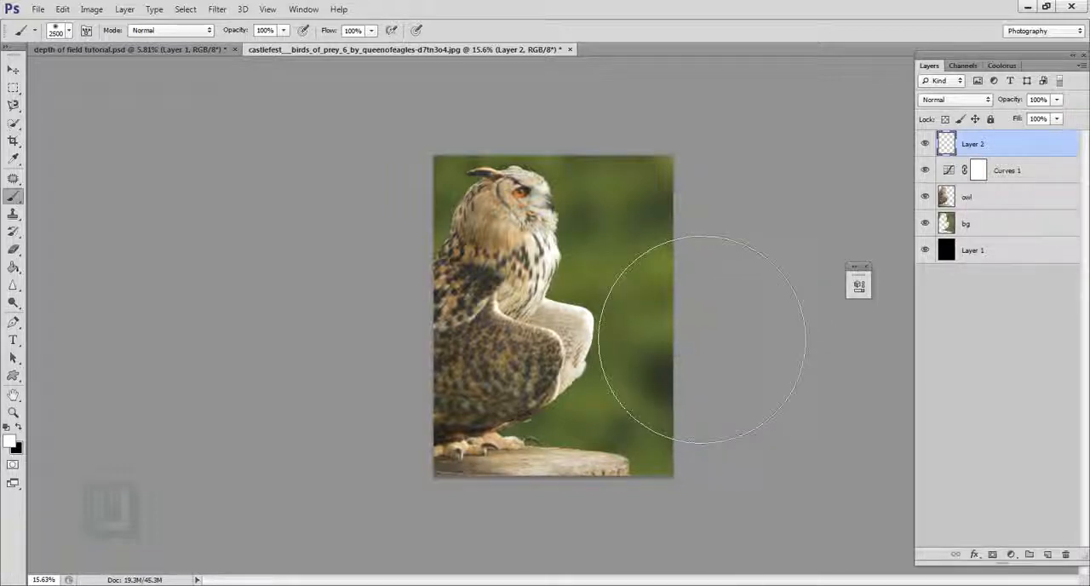
{"action": "left_click", "coordinate": [702, 338]}
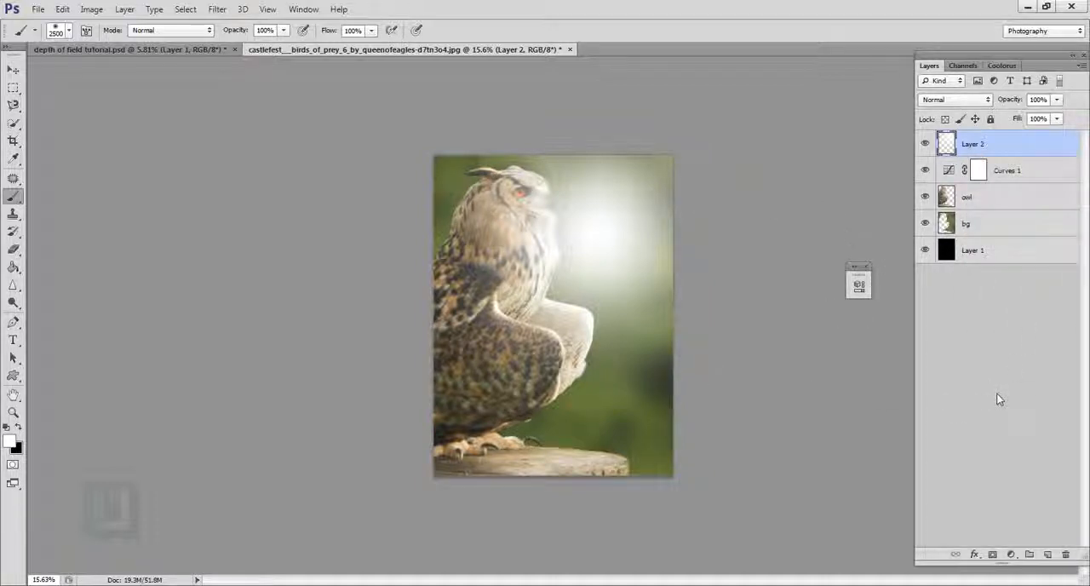
Step: Mask the white glow layer with a selection loaded from the bg layer and compare it hidden and shown
{"action": "left_click", "coordinate": [948, 223], "text": "ctrl"}
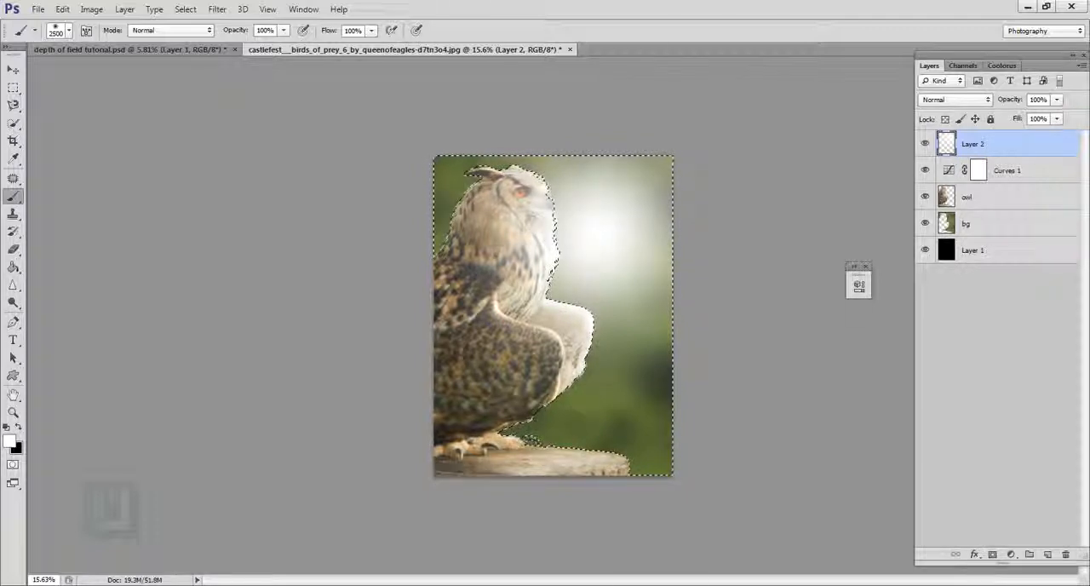
{"action": "left_click", "coordinate": [992, 554]}
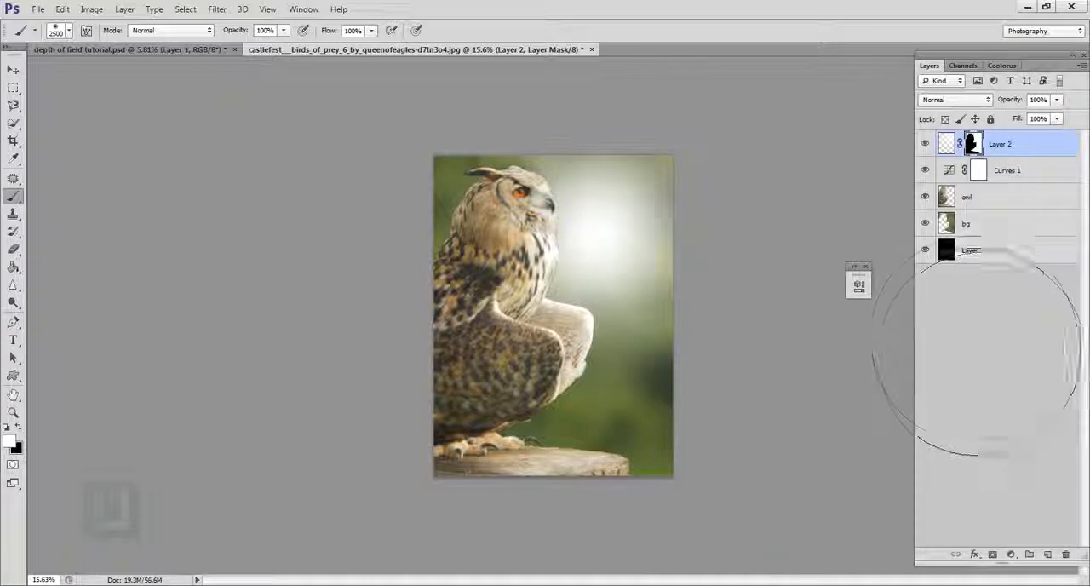
{"action": "left_click", "coordinate": [926, 144]}
{"action": "left_click", "coordinate": [925, 144]}
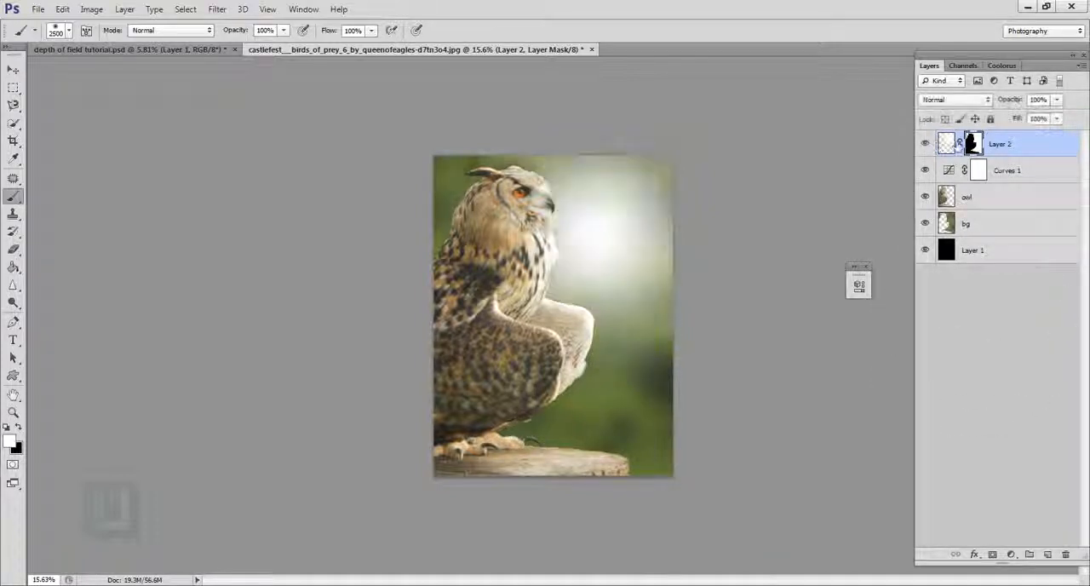
Step: Set the glow layer's blend mode to Soft Light and its opacity to 77%, comparing the image with and without it
{"action": "left_click", "coordinate": [964, 101]}
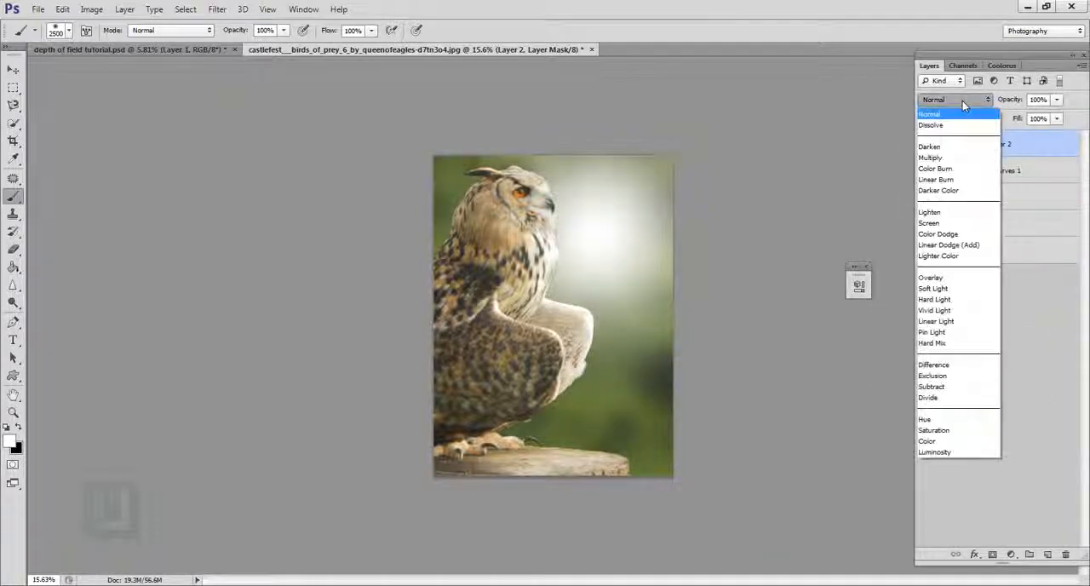
{"action": "left_click", "coordinate": [945, 289]}
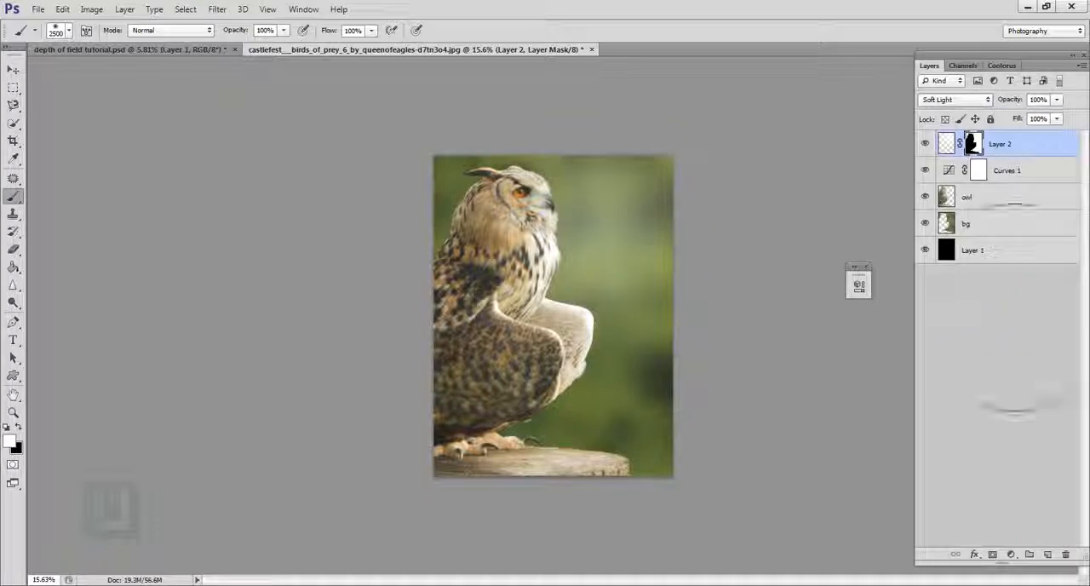
{"action": "left_click", "coordinate": [926, 144]}
{"action": "left_click", "coordinate": [926, 144]}
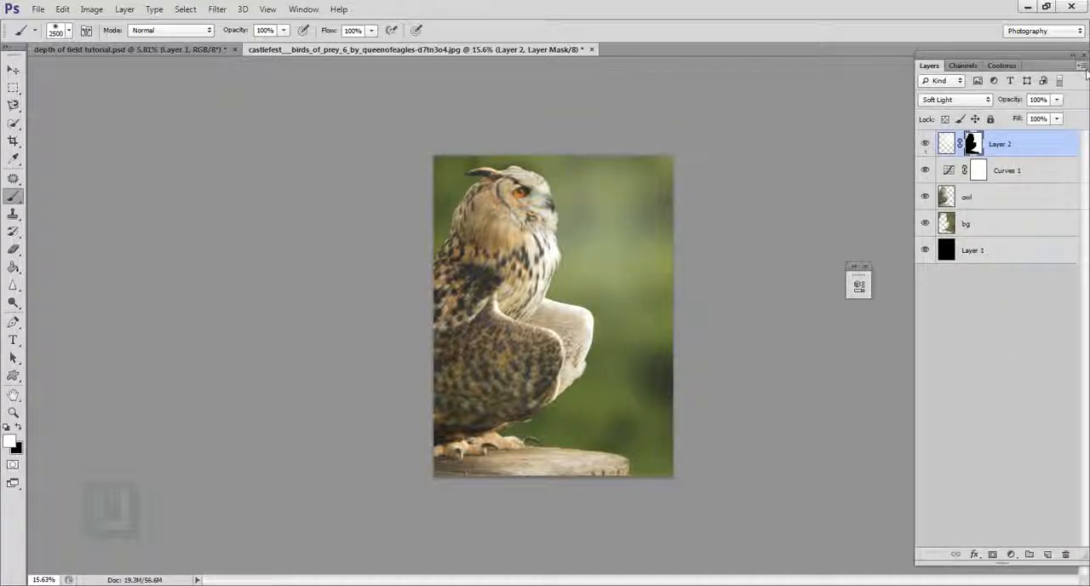
{"action": "left_click_drag", "start_coordinate": [1023, 101], "coordinate": [1012, 101]}
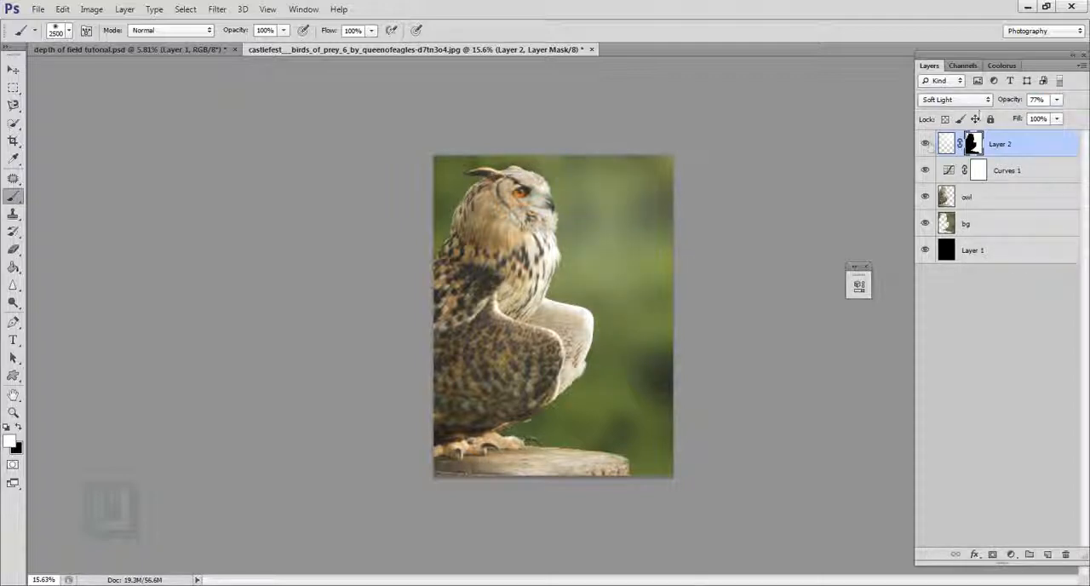
{"action": "left_click", "coordinate": [926, 144]}
{"action": "left_click", "coordinate": [926, 145]}
Step: Add a Vibrance adjustment above the glow layer and raise the vibrance to about +48
{"action": "left_click", "coordinate": [1012, 556]}
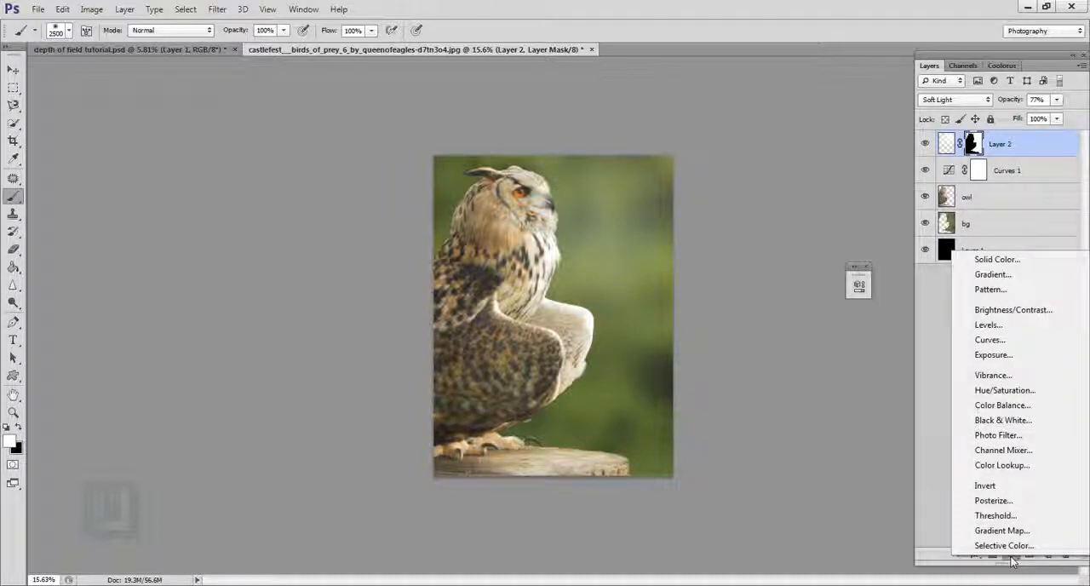
{"action": "left_click", "coordinate": [992, 375]}
{"action": "left_click_drag", "start_coordinate": [766, 312], "coordinate": [804, 318]}
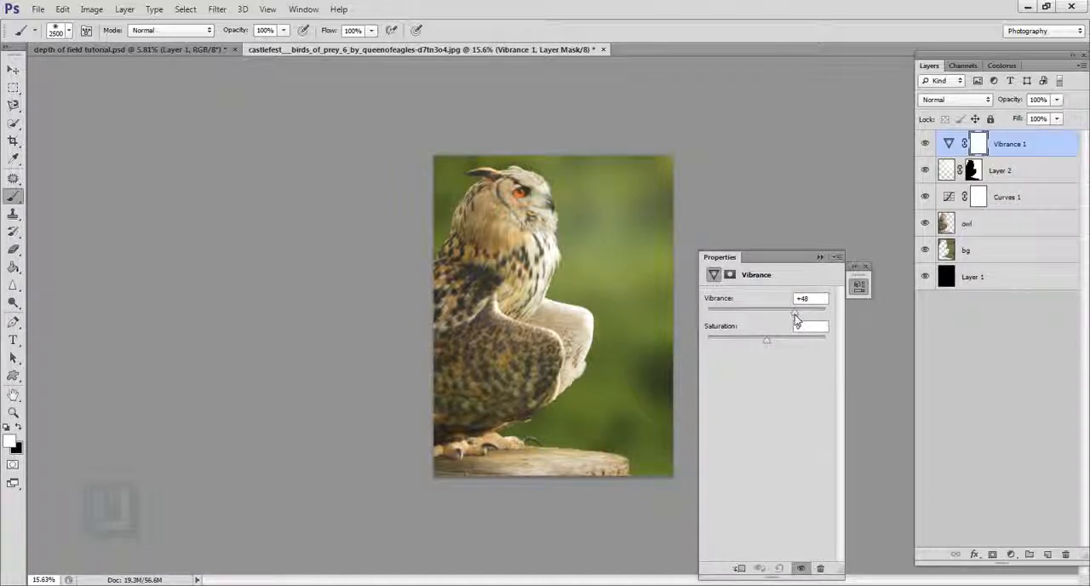
{"action": "left_click", "coordinate": [820, 257]}
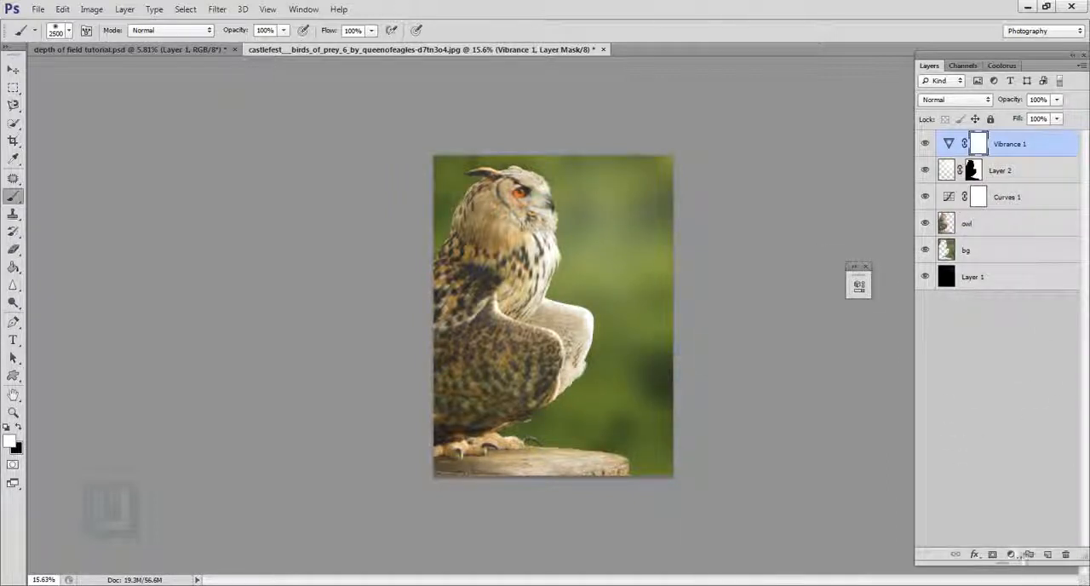
Step: Add a Brightness/Contrast adjustment above the Vibrance layer and strengthen the image's brightness and contrast
{"action": "left_click", "coordinate": [1011, 554]}
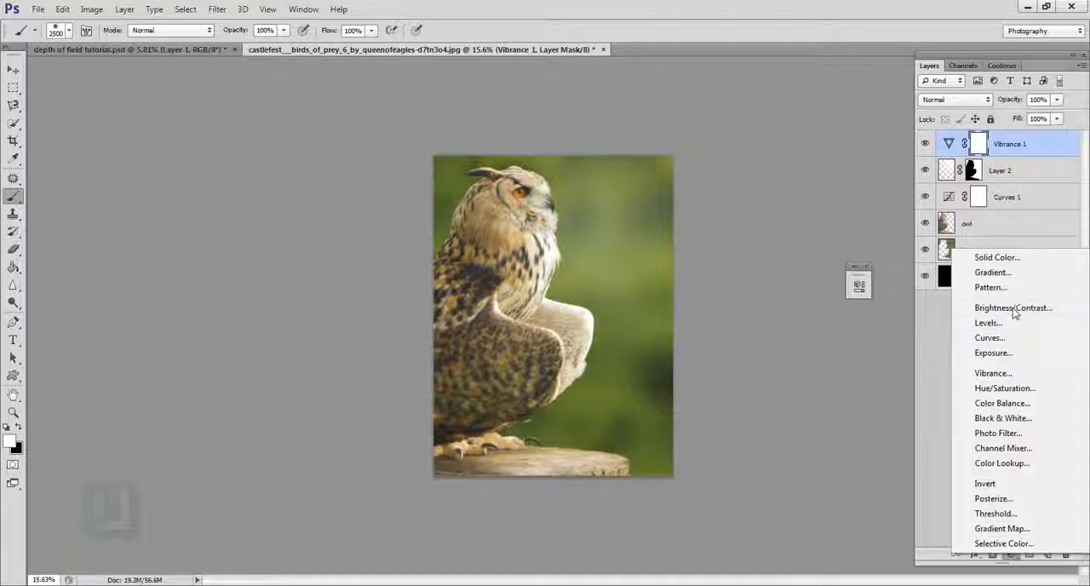
{"action": "left_click", "coordinate": [1014, 308]}
{"action": "left_click_drag", "start_coordinate": [767, 329], "coordinate": [769, 366]}
{"action": "left_click", "coordinate": [1011, 155]}
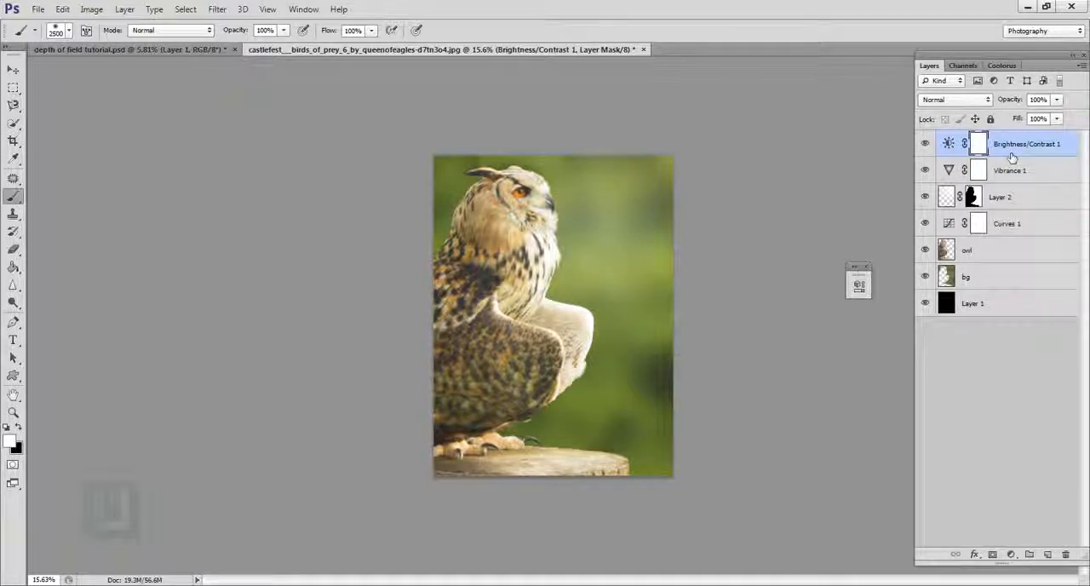
Step: Compare the image with Layer 2's glow hidden and shown, and reduce that layer's opacity
{"action": "left_click", "coordinate": [928, 197]}
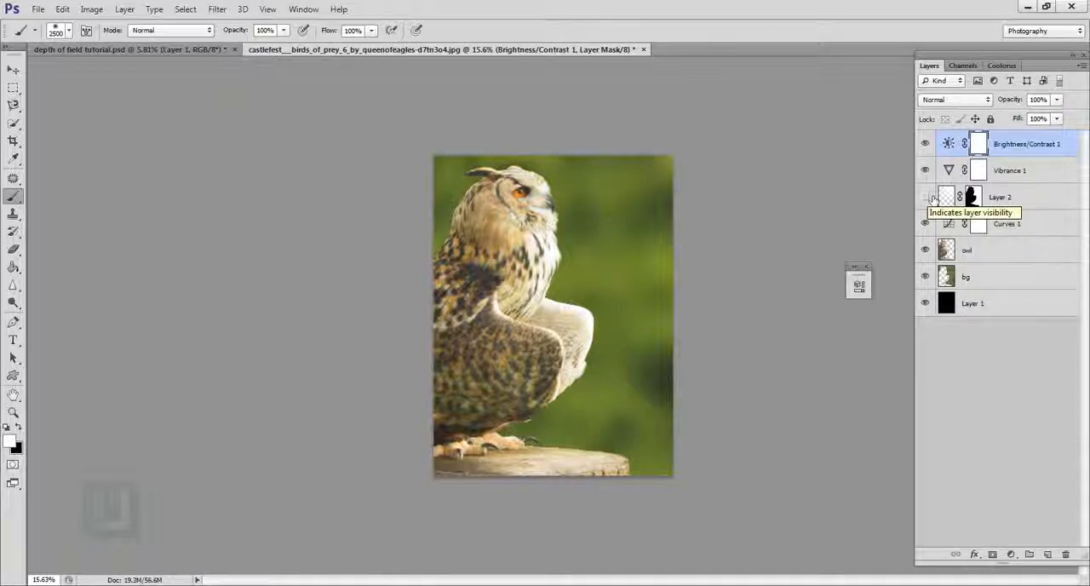
{"action": "left_click", "coordinate": [928, 197]}
{"action": "left_click", "coordinate": [1013, 203]}
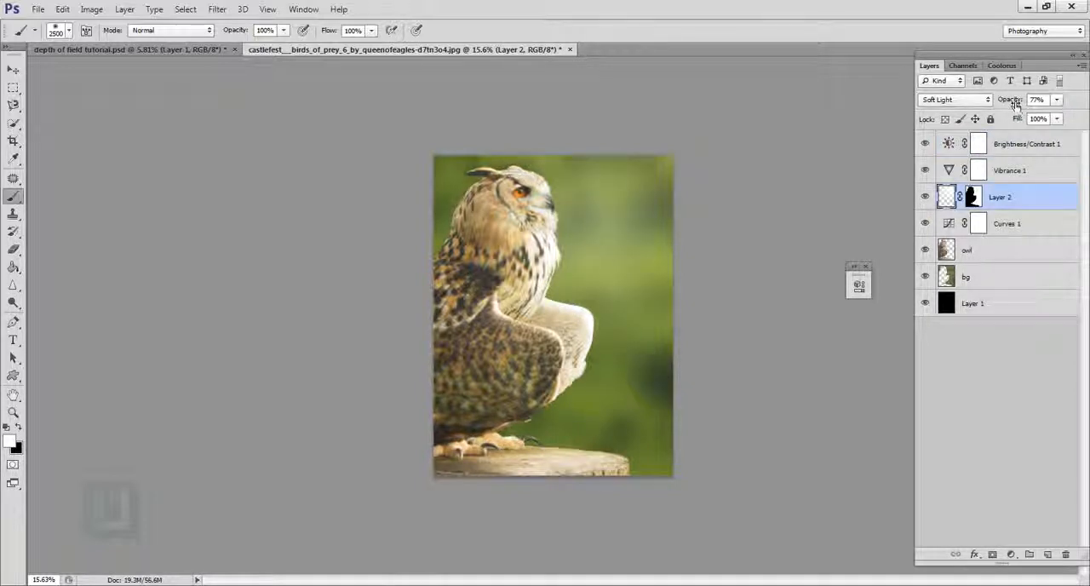
{"action": "mouse_move", "coordinate": [1017, 102]}
{"action": "left_mouse_down"}
{"action": "mouse_move", "coordinate": [986, 103]}
{"action": "mouse_move", "coordinate": [1005, 103]}
{"action": "left_mouse_up"}
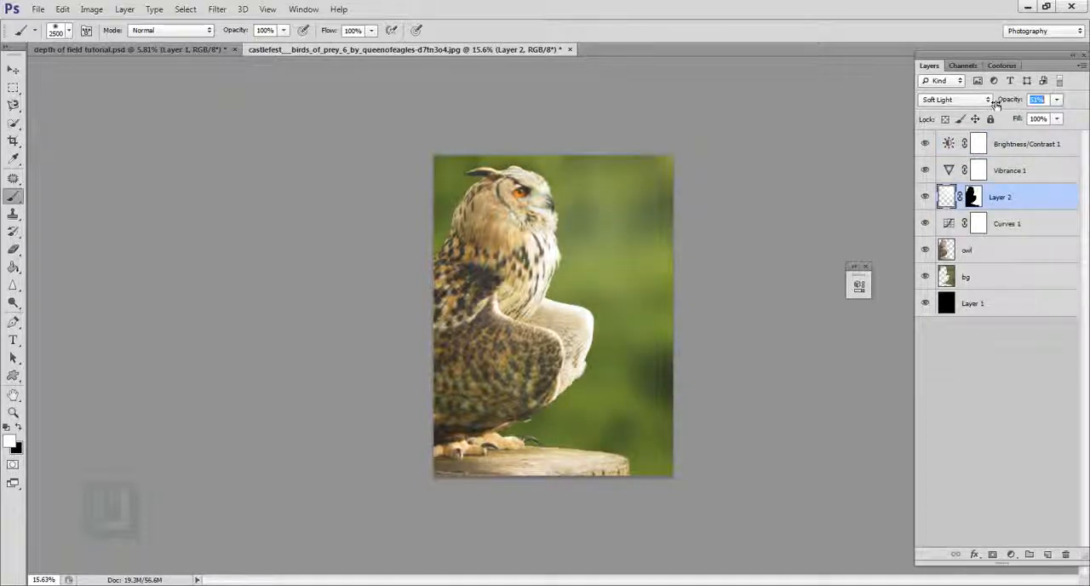